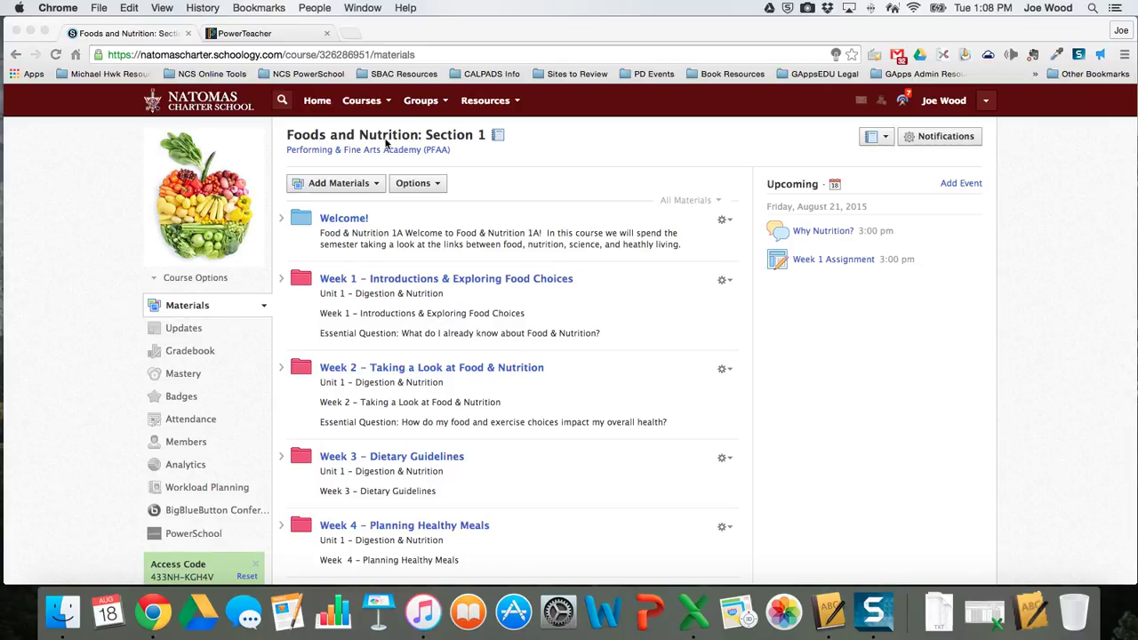
Step: Open the grade setup of the Foods and Nutrition course and turn on category weighting
click(191, 354)
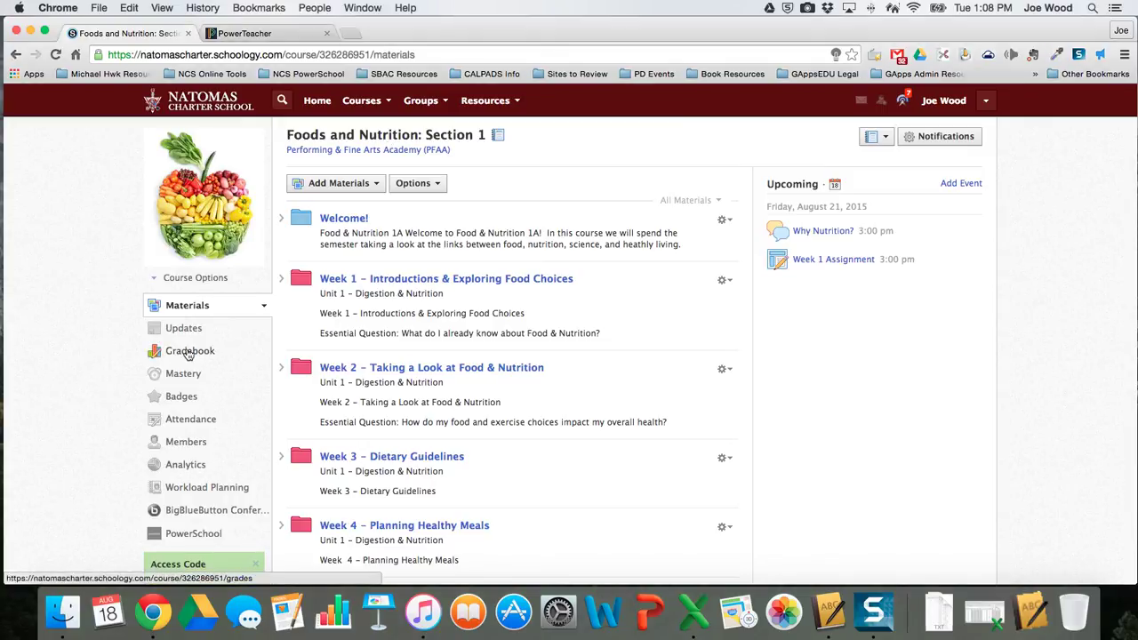
click(188, 354)
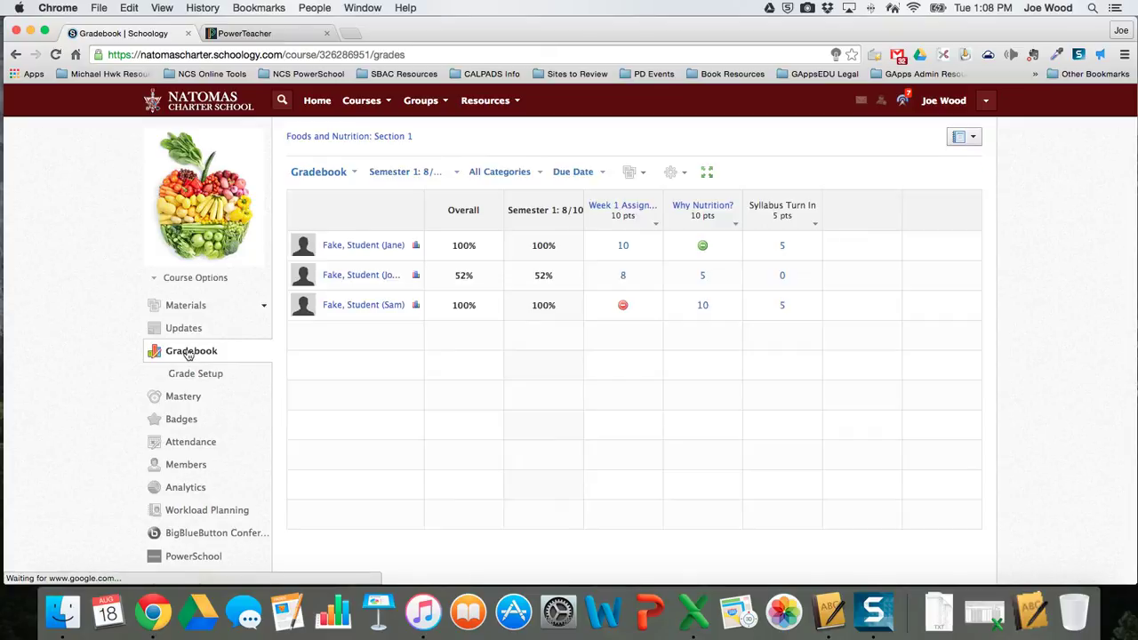
click(195, 378)
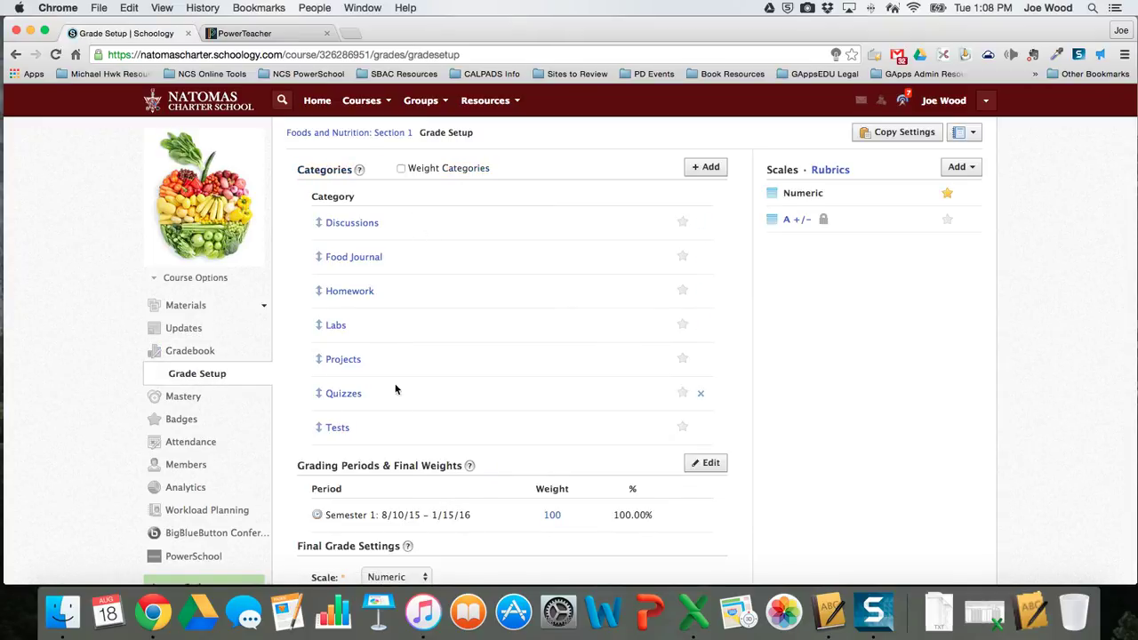
click(401, 169)
click(401, 169)
click(402, 169)
click(401, 169)
click(401, 169)
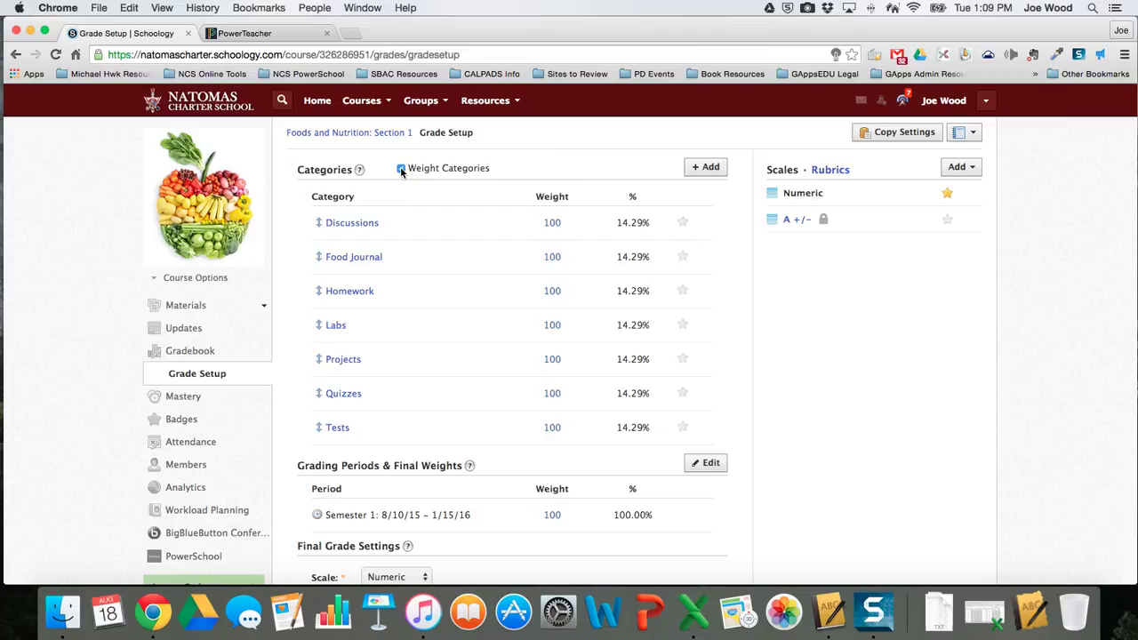
Step: Set the weights of the Discussions, Food Journal, Homework and Labs categories to 10 each
click(560, 222)
text(10)
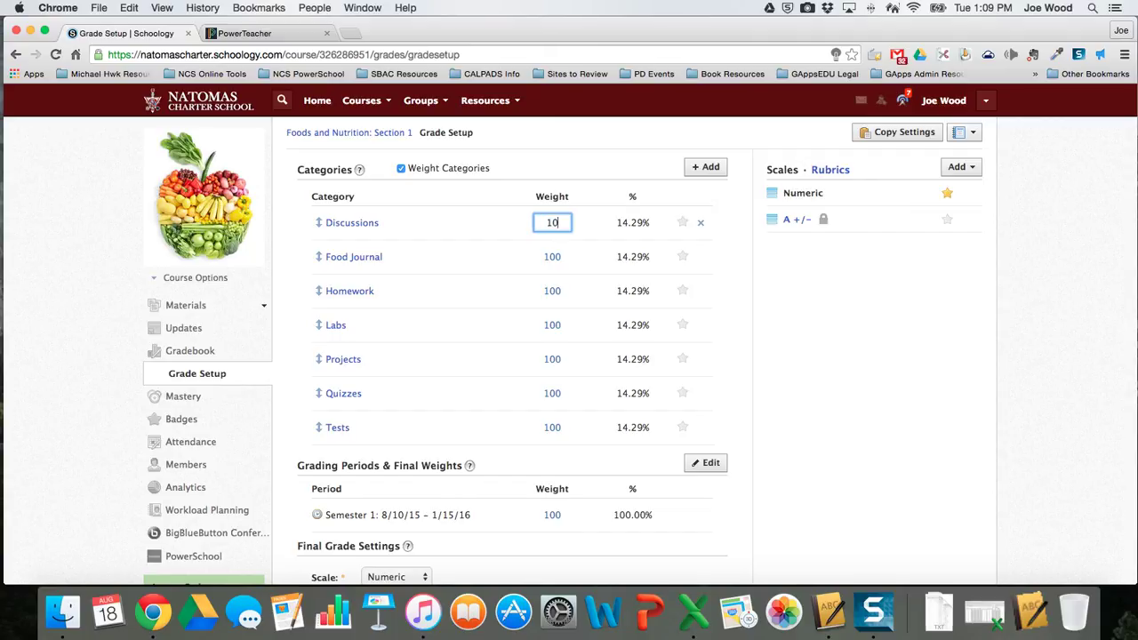
click(552, 257)
text(10)
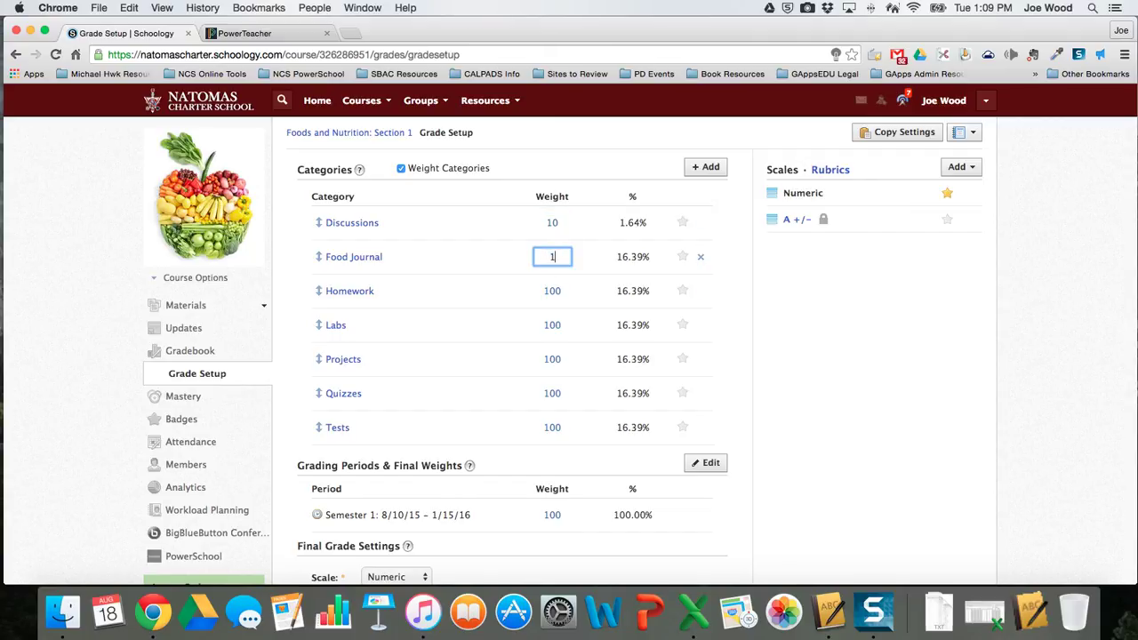
click(554, 291)
text(10)
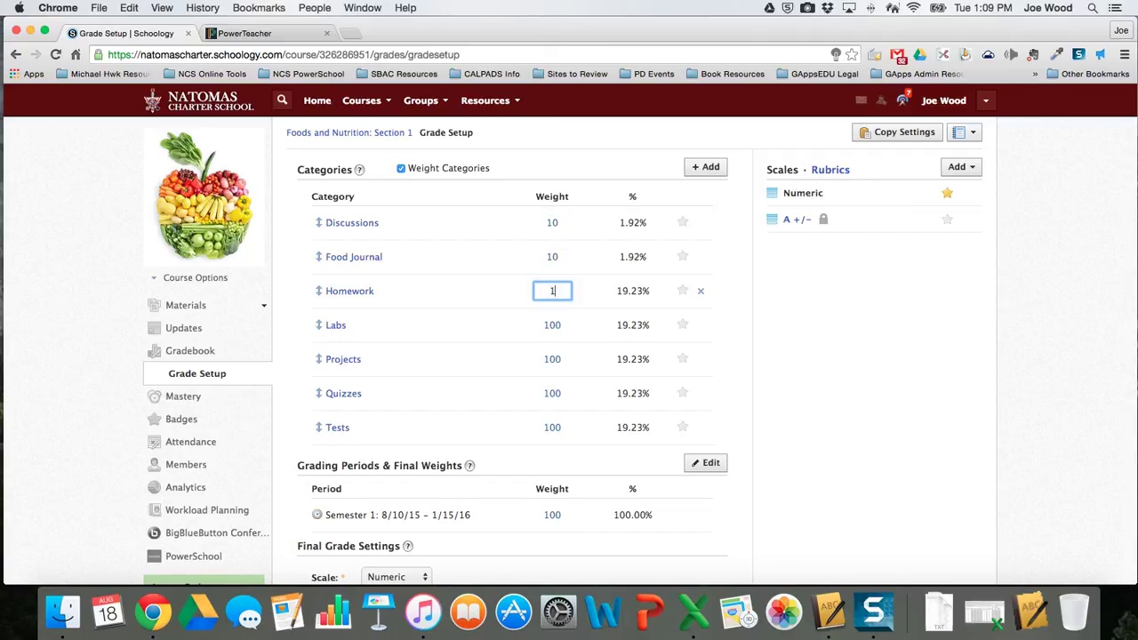
click(553, 325)
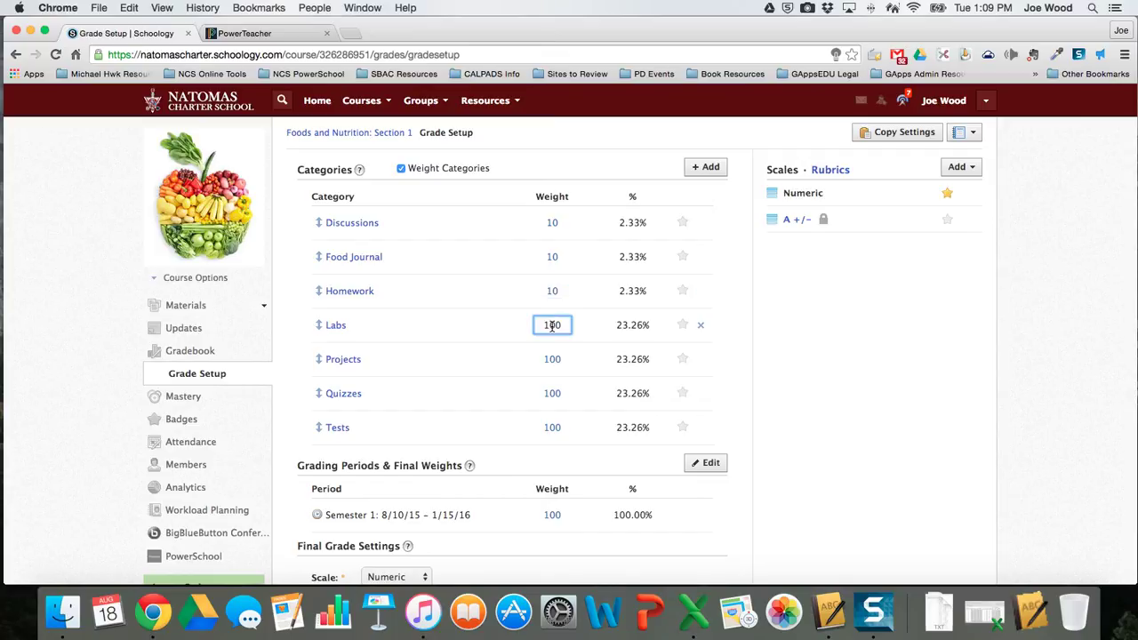
text(10)
Step: Set the weights of the Projects, Quizzes and Tests categories to 20 each
click(551, 359)
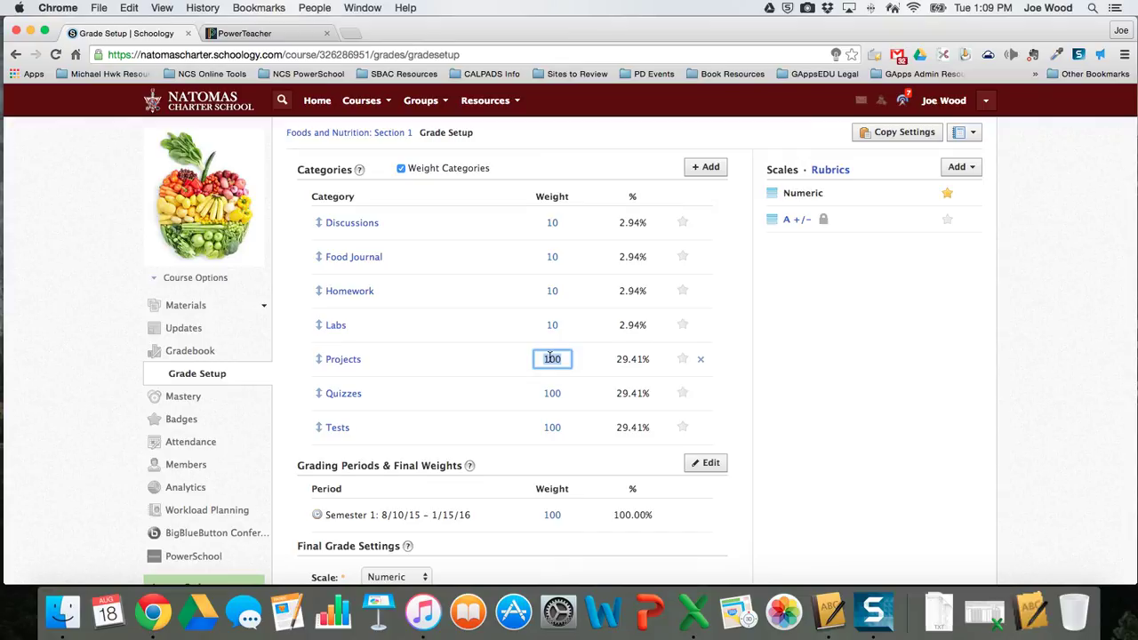
text(20)
click(551, 393)
text(20)
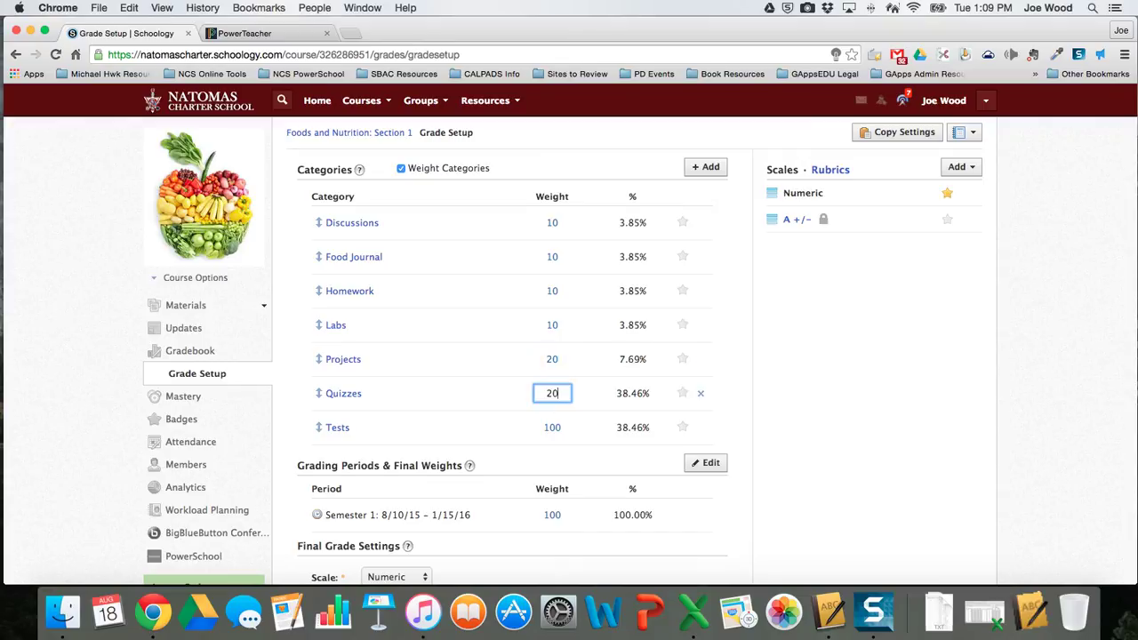
click(551, 427)
text(20)
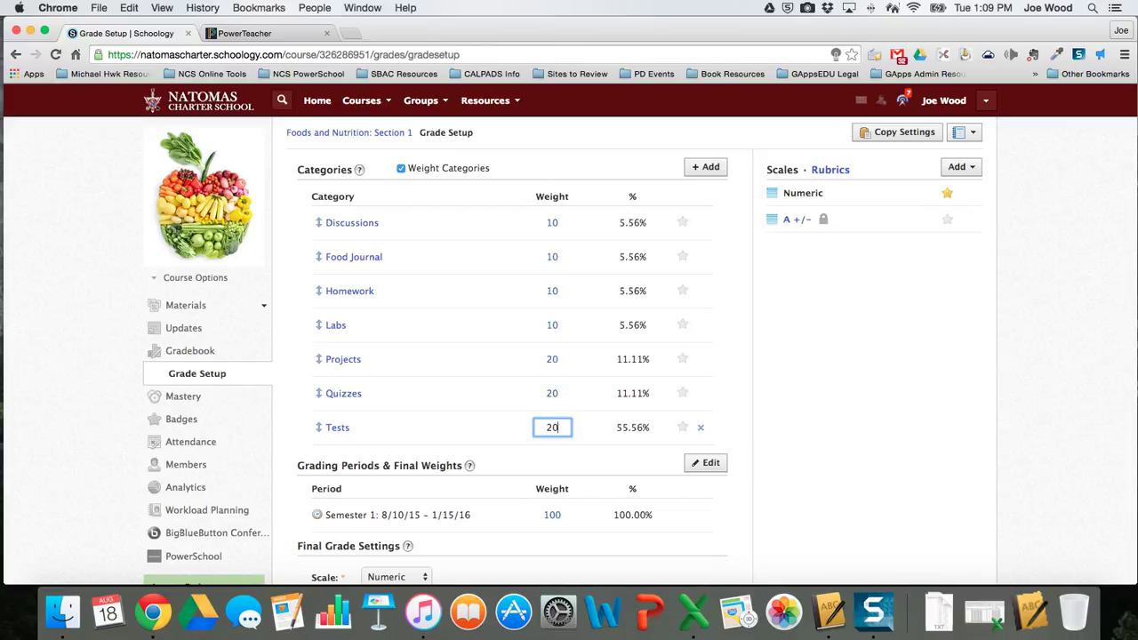
click(504, 413)
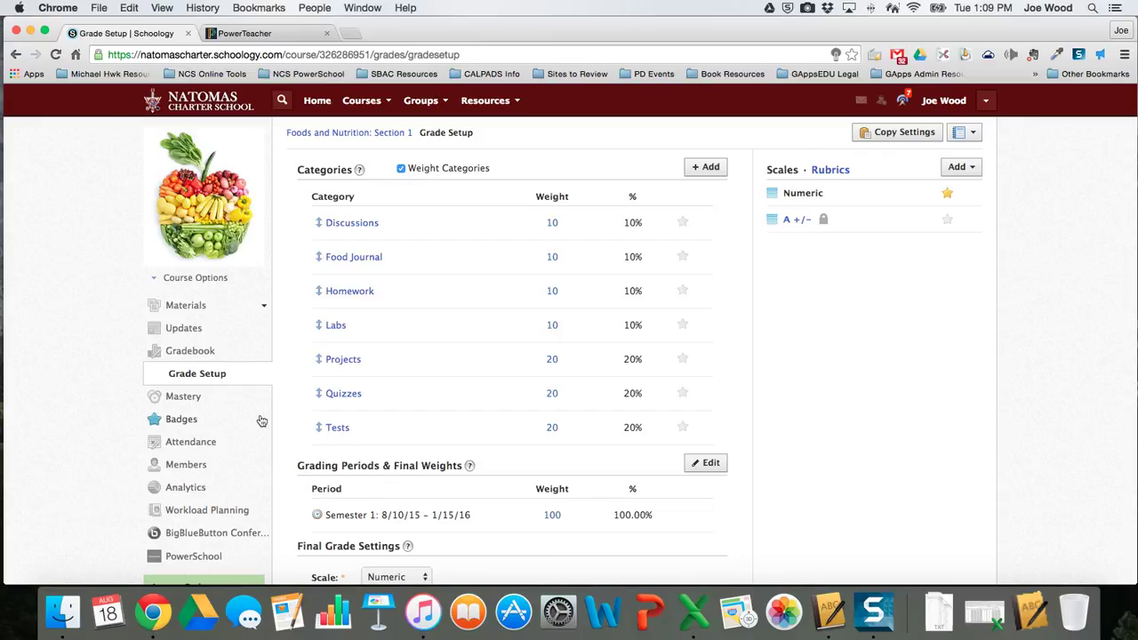
Step: Open the course's PowerSchool sync configuration and enable customized grade category mapping
scroll(261, 426, down, 3)
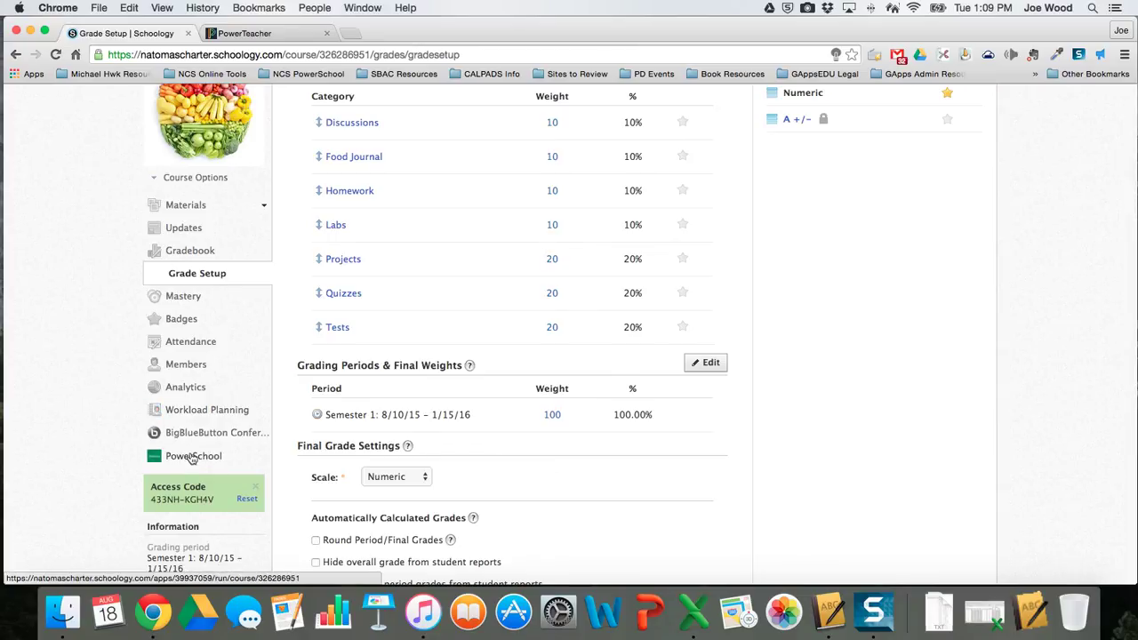
click(190, 457)
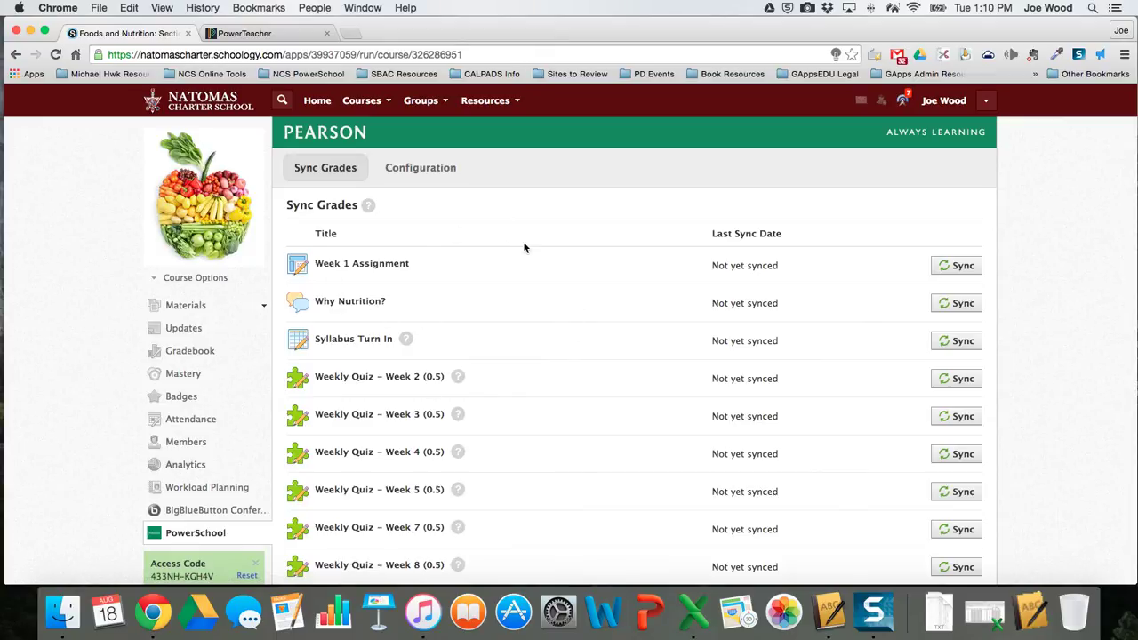
click(417, 169)
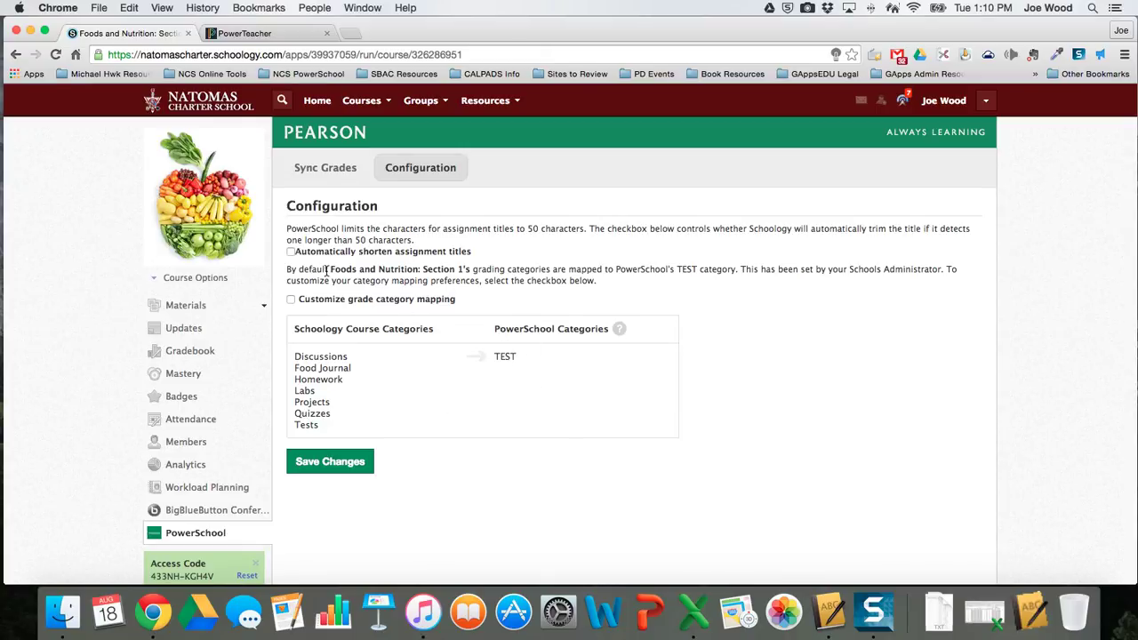
click(292, 301)
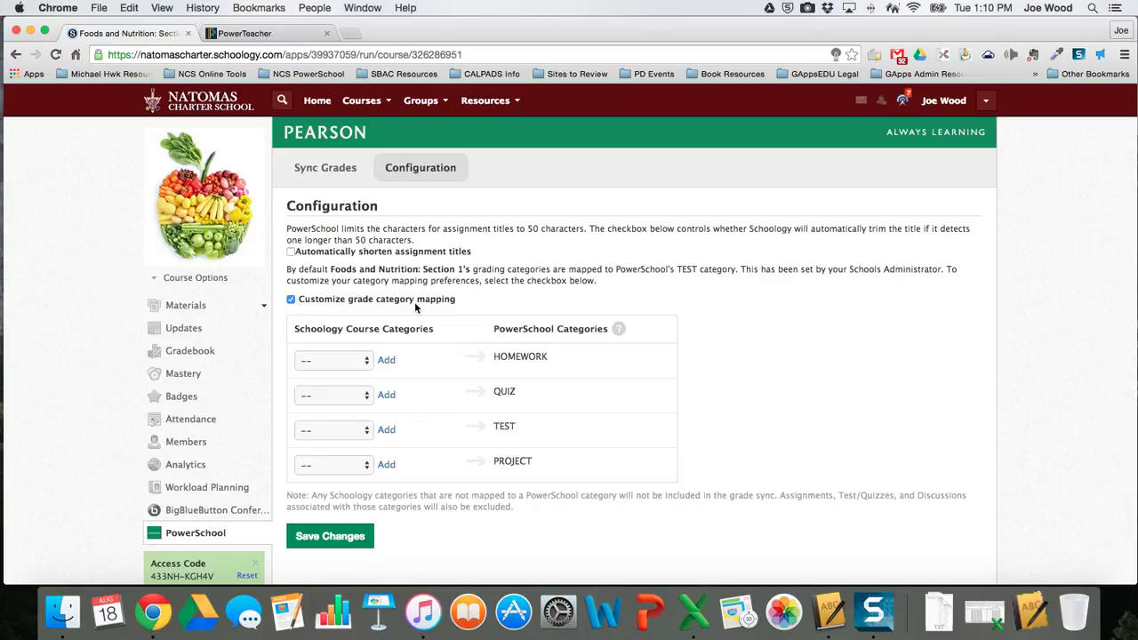
Step: Map the Homework and Food Journal course categories to the PowerSchool HOMEWORK category
click(351, 363)
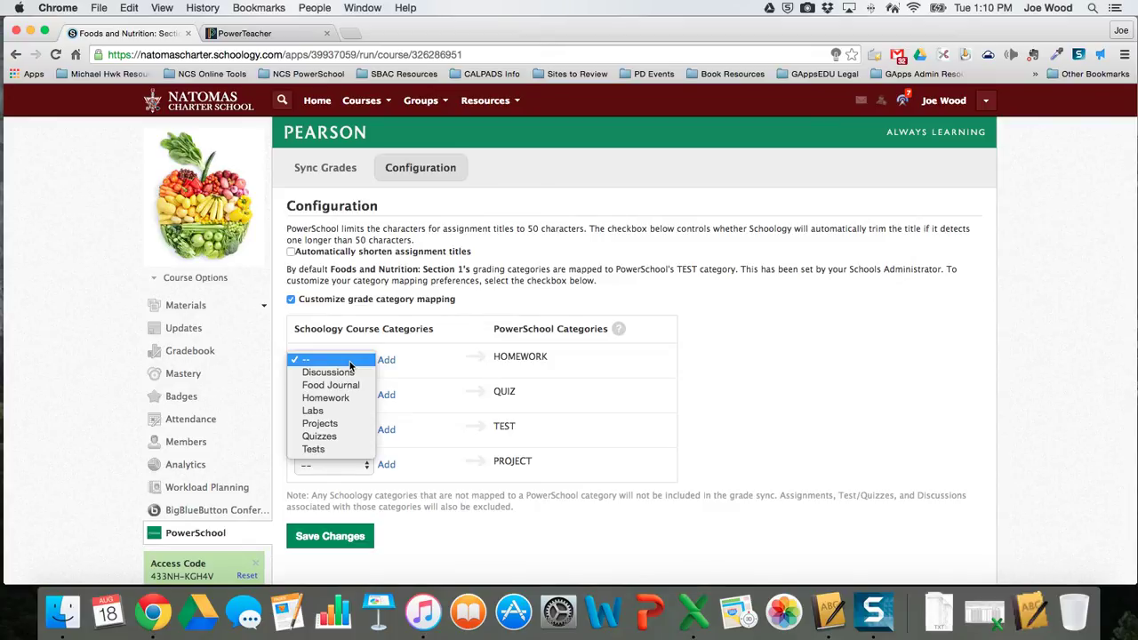
click(351, 398)
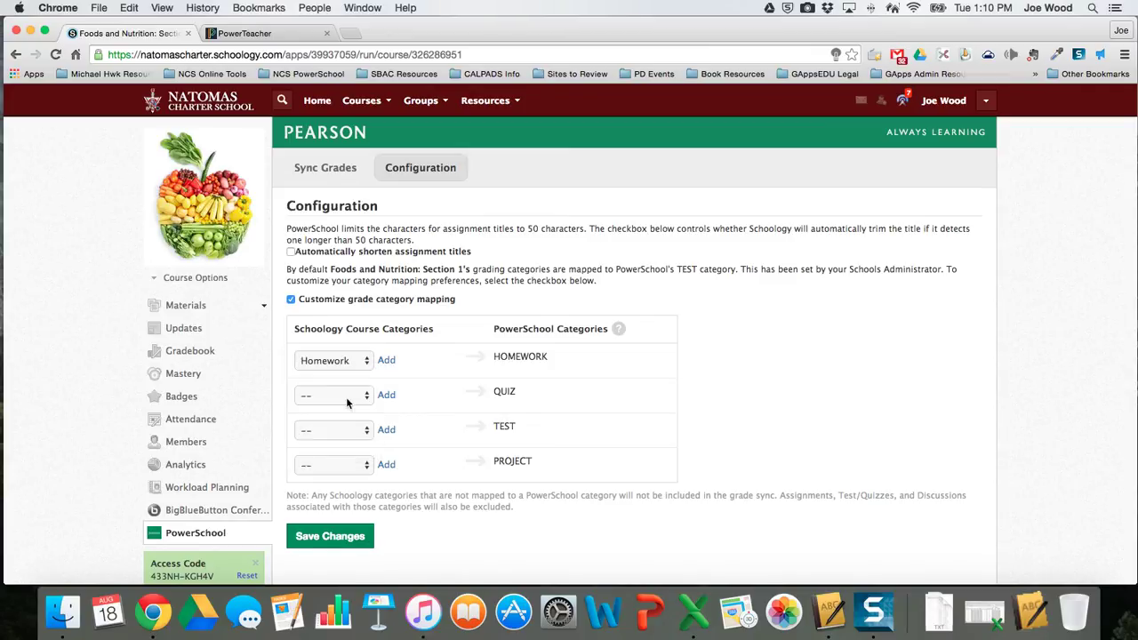
click(386, 360)
click(355, 388)
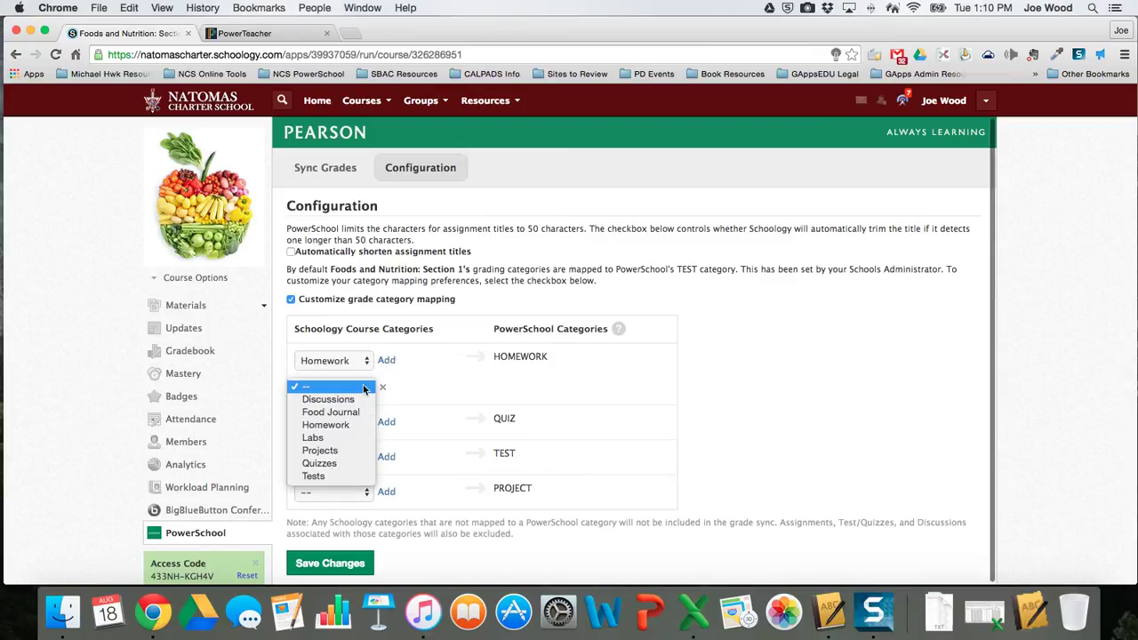
click(358, 413)
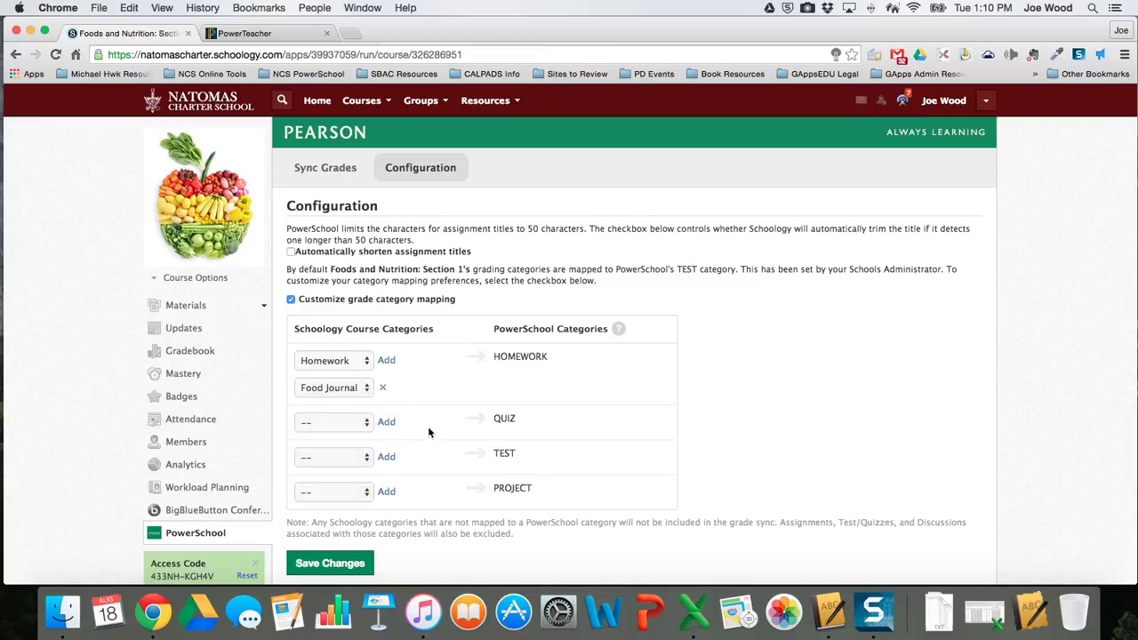
Step: Map Quizzes to the PowerSchool QUIZ category, Tests to TEST, and Projects to PROJECT
scroll(433, 436, down, 3)
click(326, 368)
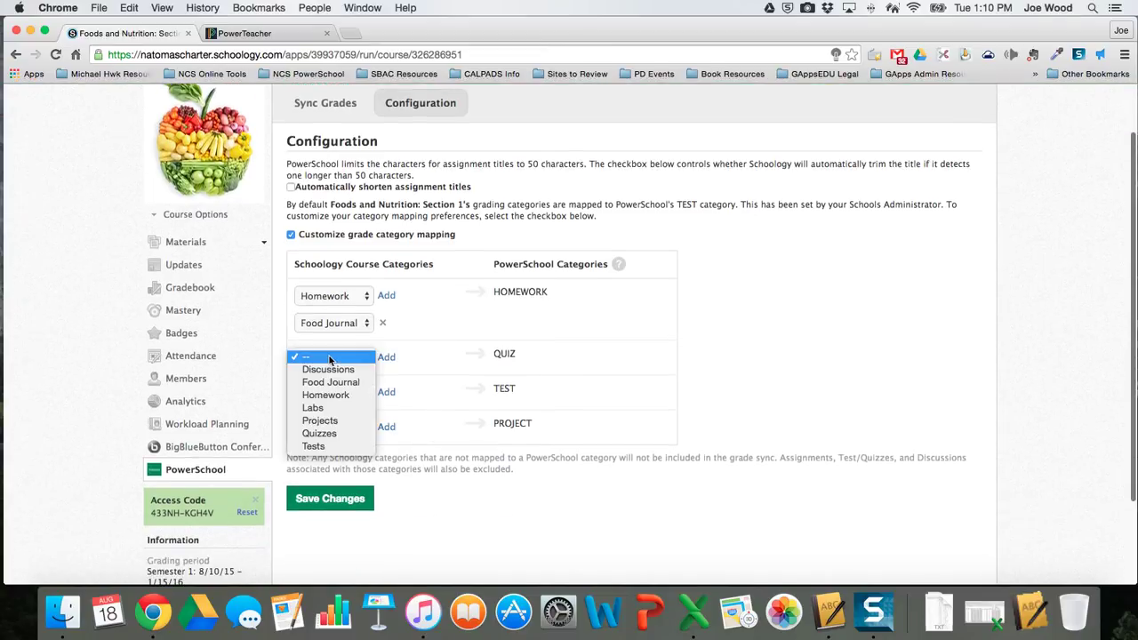
click(336, 434)
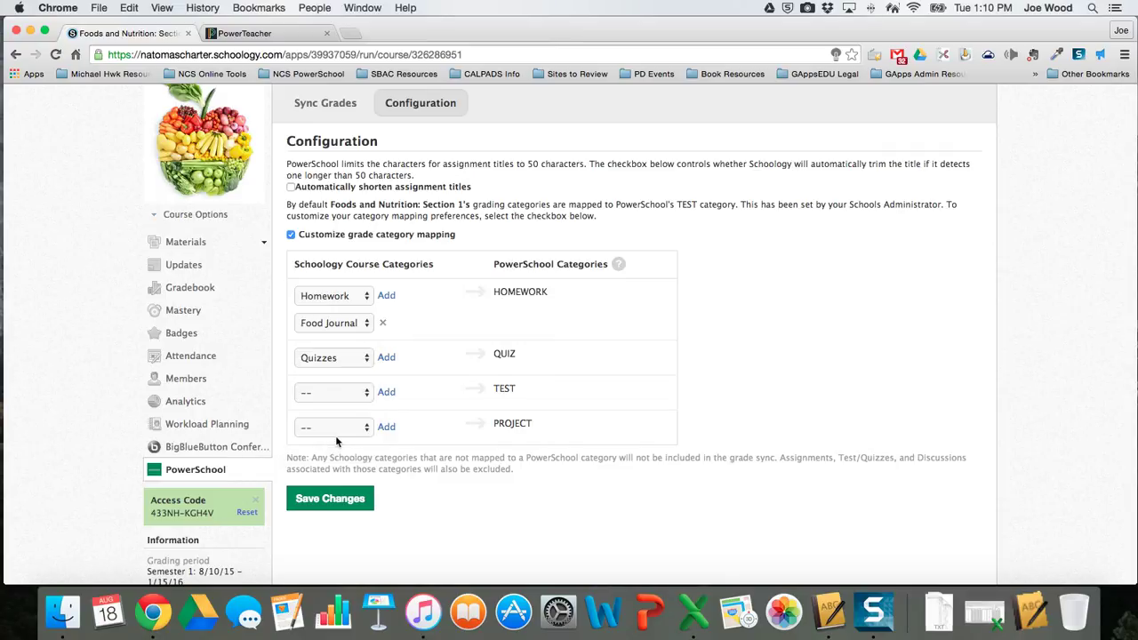
click(351, 396)
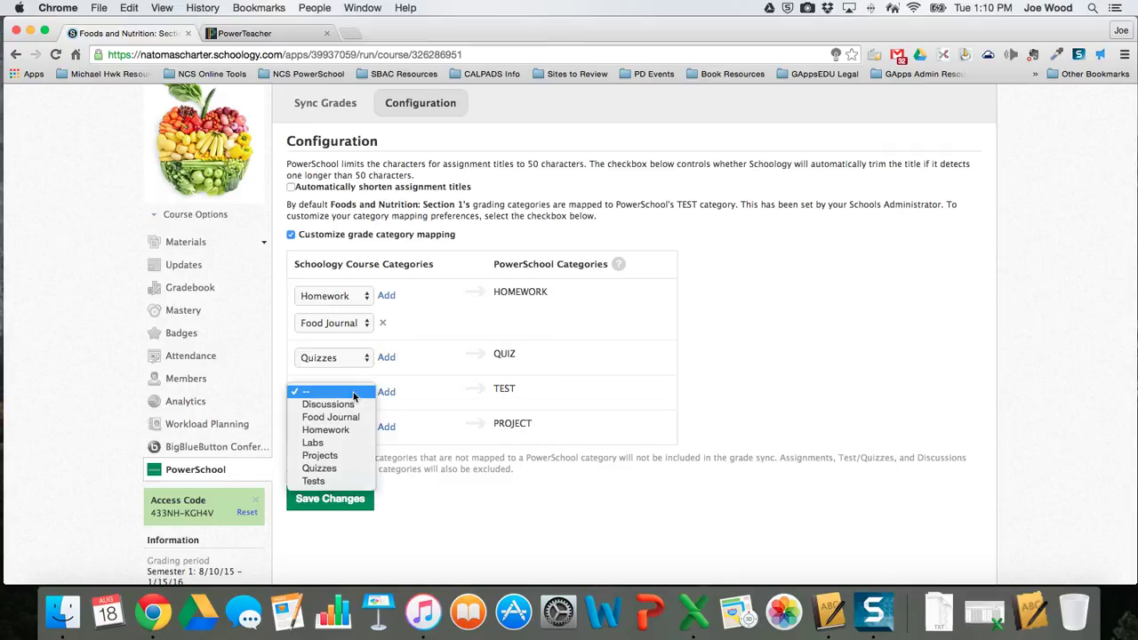
click(353, 482)
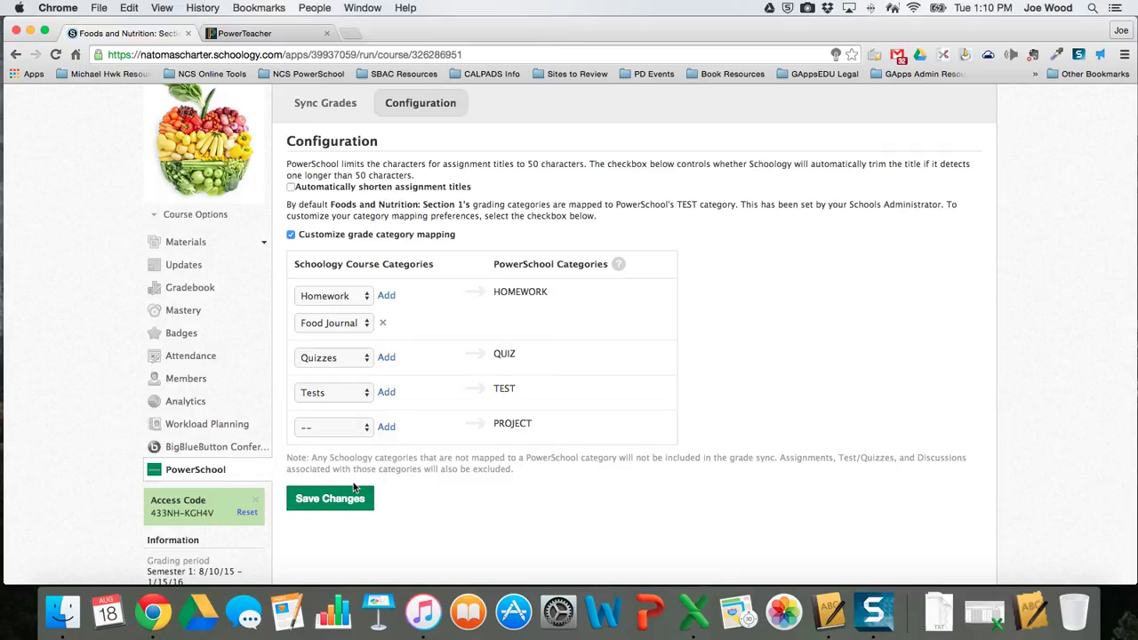
click(351, 427)
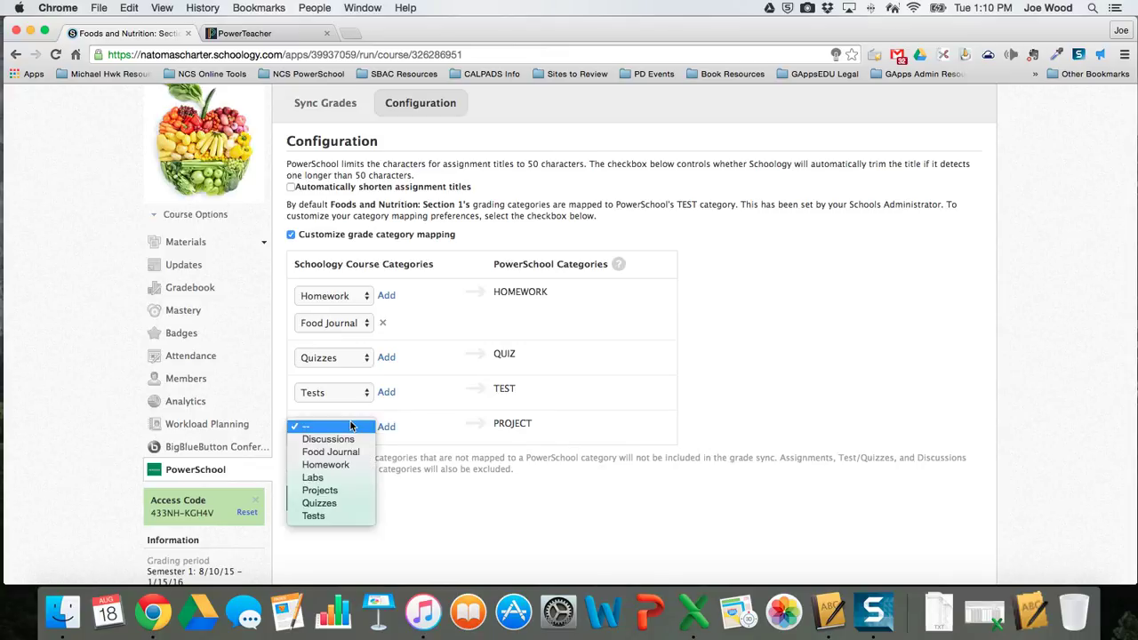
click(322, 490)
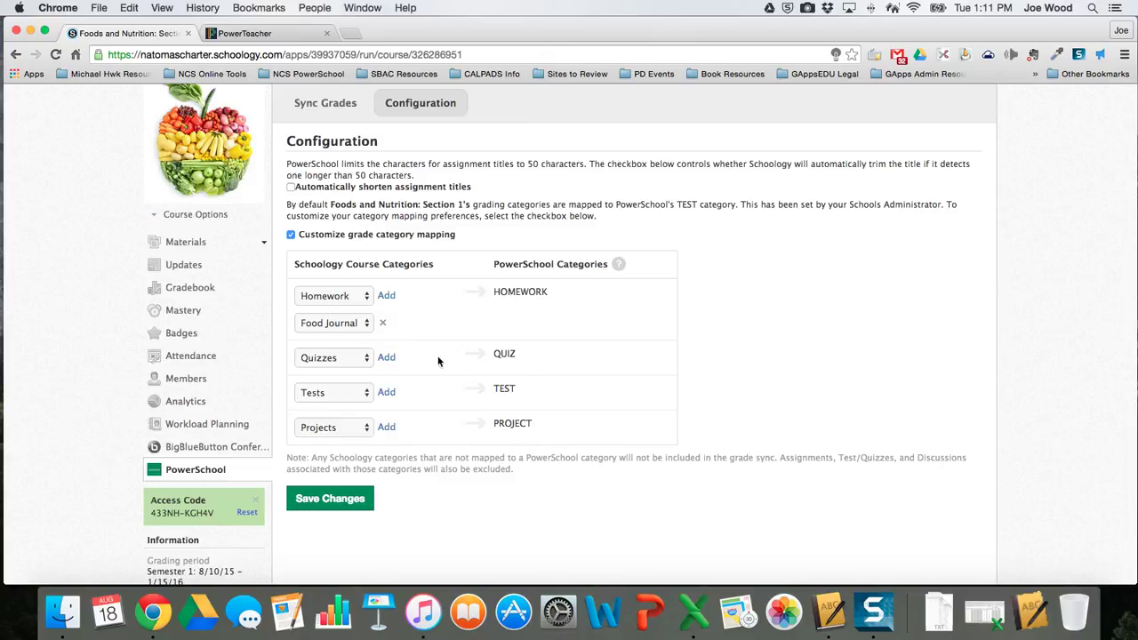
Step: Add Labs as a second course category mapped to the PowerSchool QUIZ category
click(384, 357)
click(333, 384)
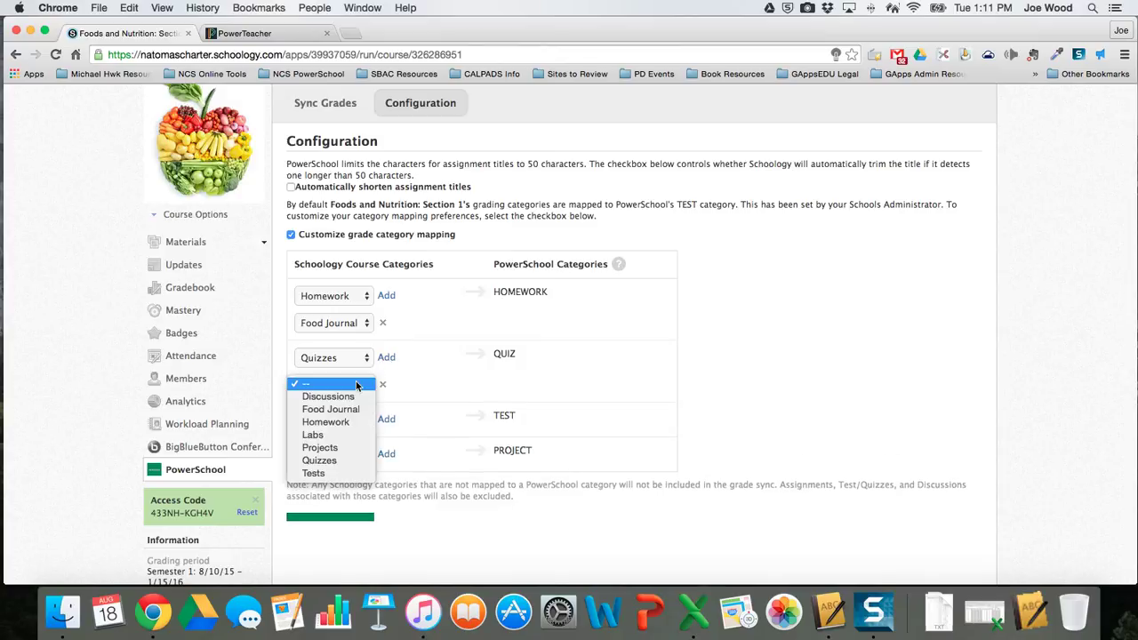
click(341, 432)
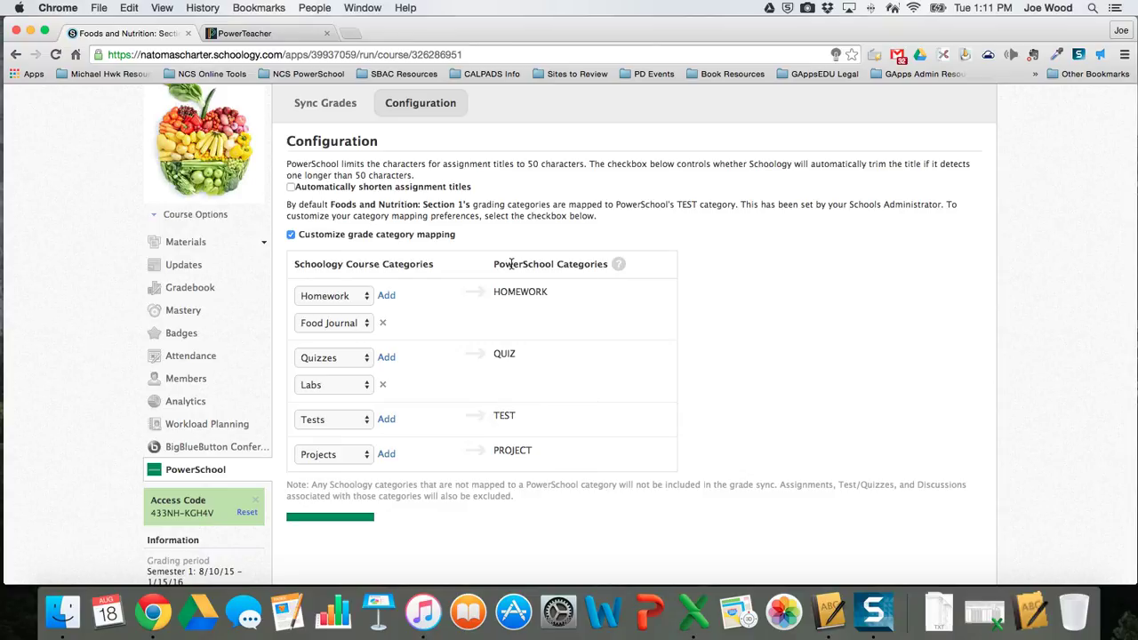
Step: Save the category mapping and enable automatic shortening of assignment titles
scroll(703, 386, down, 3)
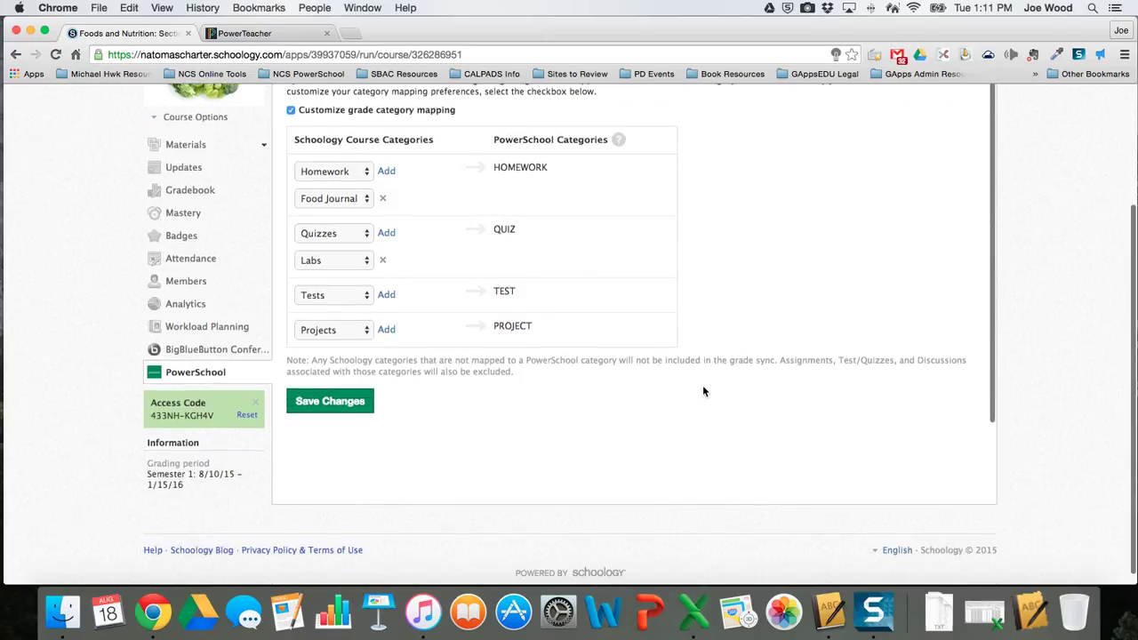
click(318, 398)
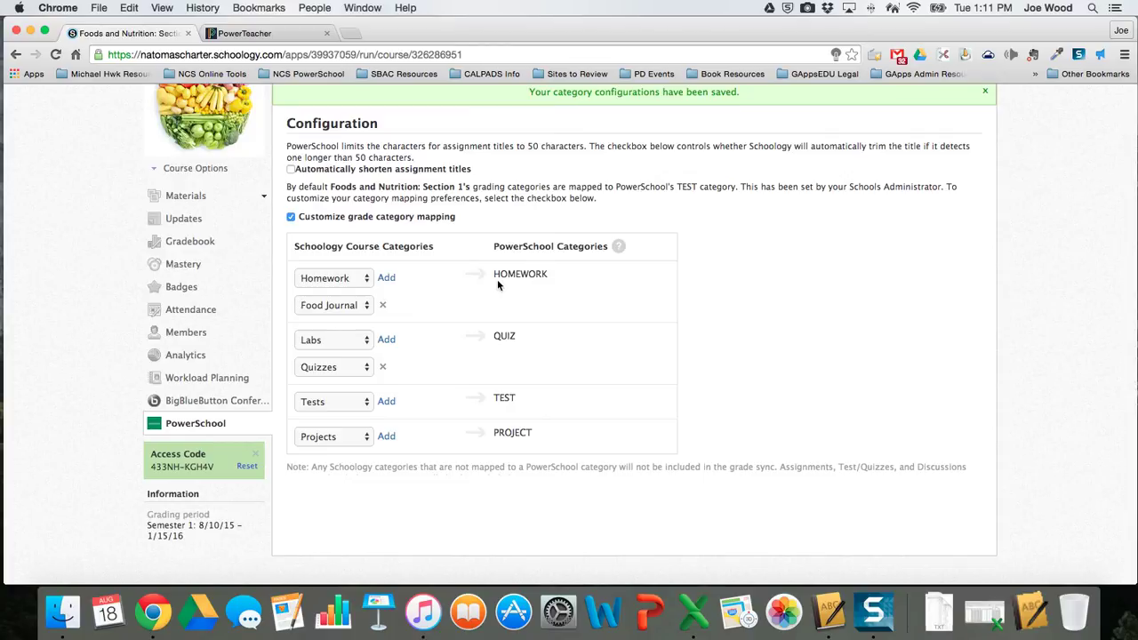
click(290, 170)
Step: Switch to PowerTeacher Gradebook and open the final grade calculation settings for reporting term S1
click(829, 614)
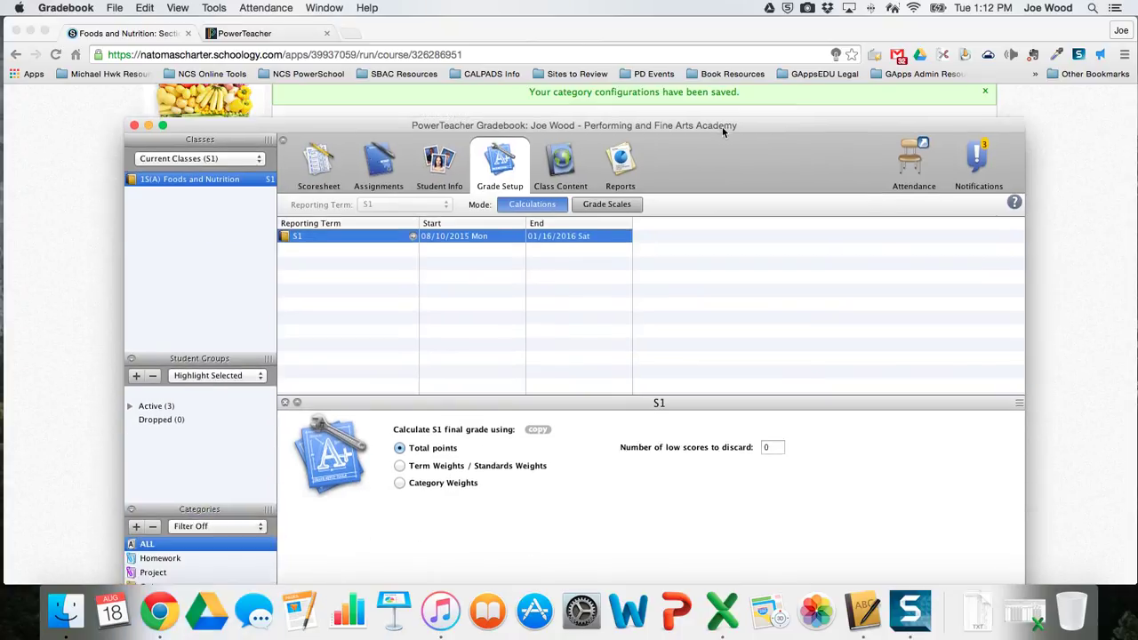
drag(720, 205, 744, 27)
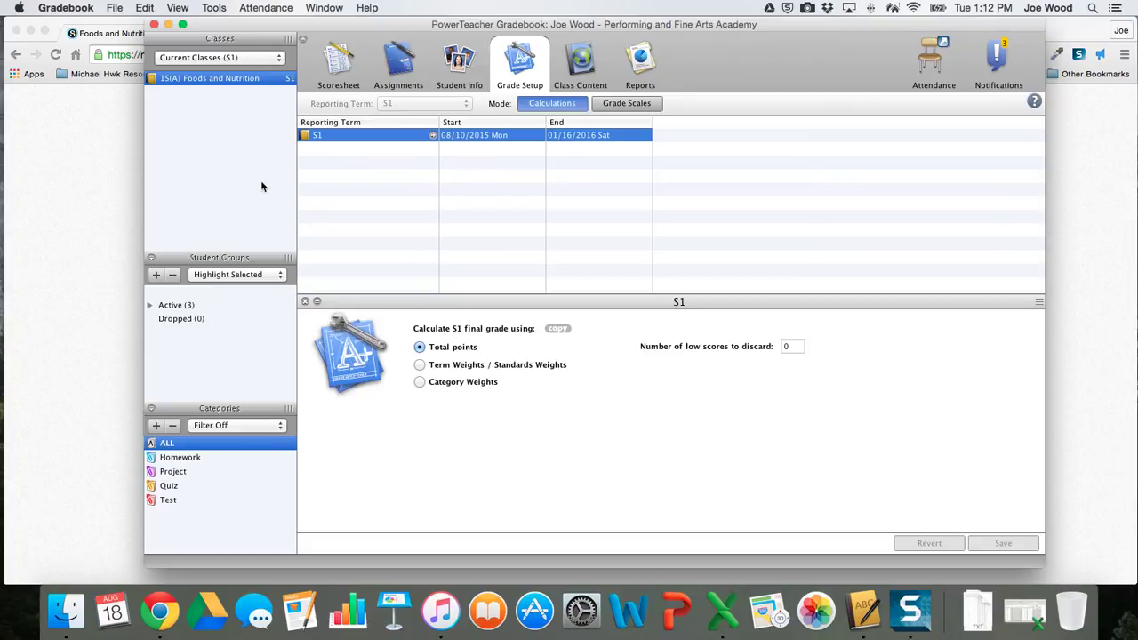
click(341, 57)
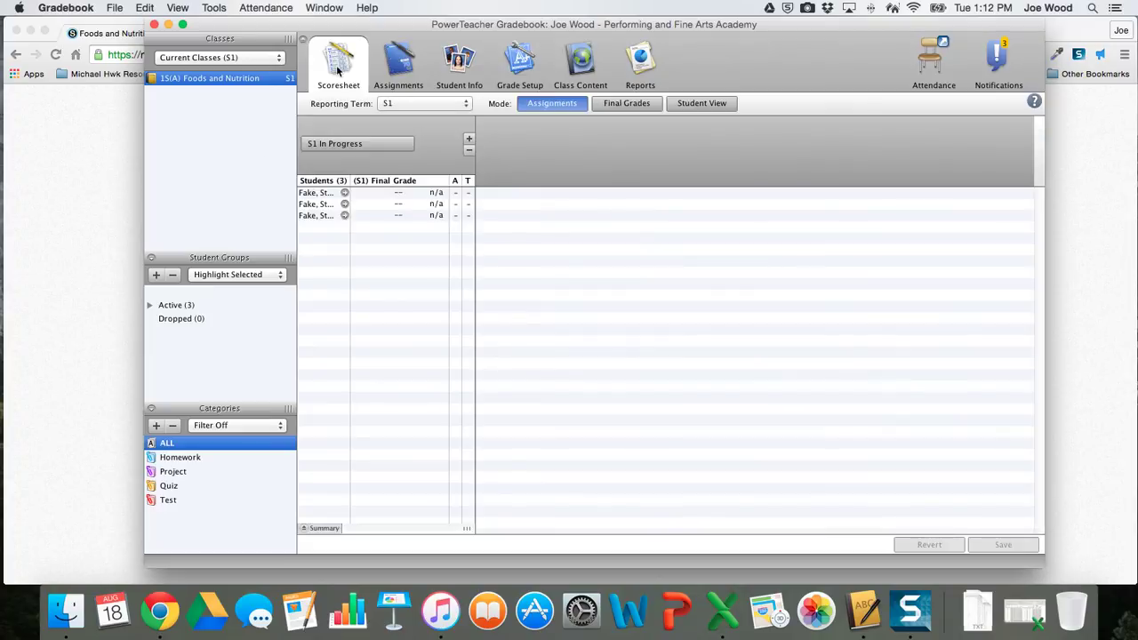
click(522, 64)
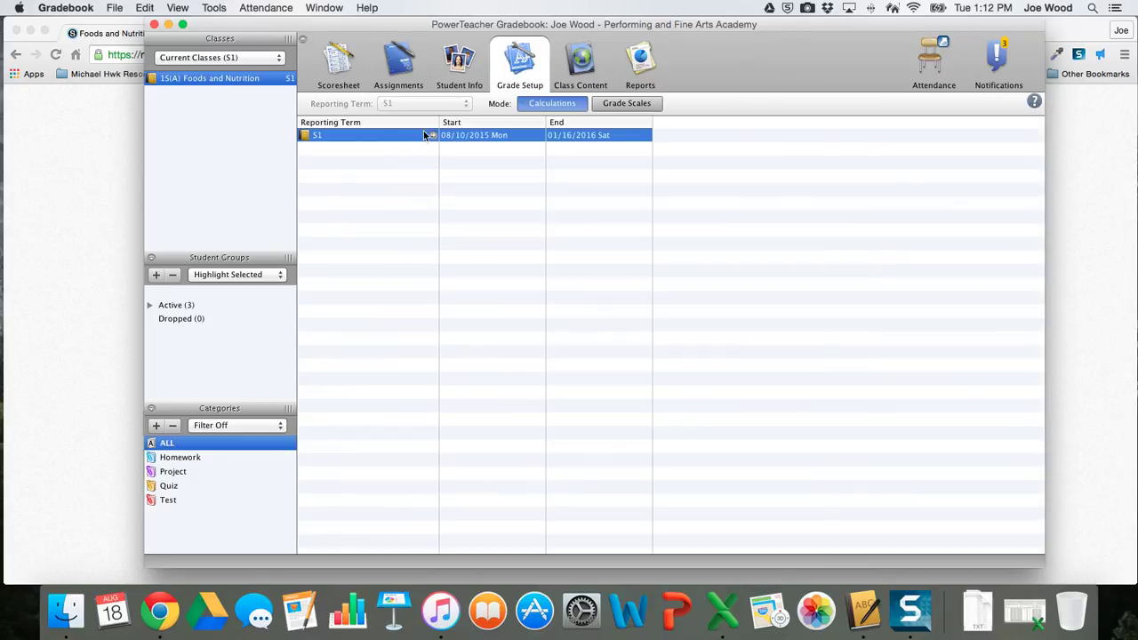
double_click(379, 138)
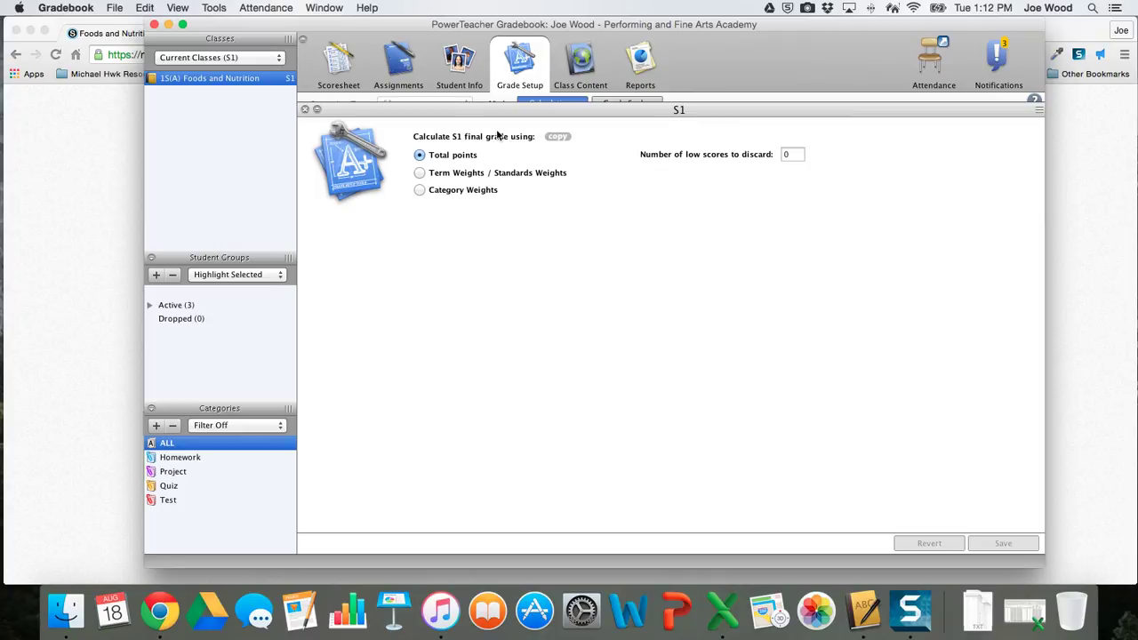
Step: Calculate the S1 final grade by category weights and add the Homework, Project, Quiz and Test categories
click(448, 192)
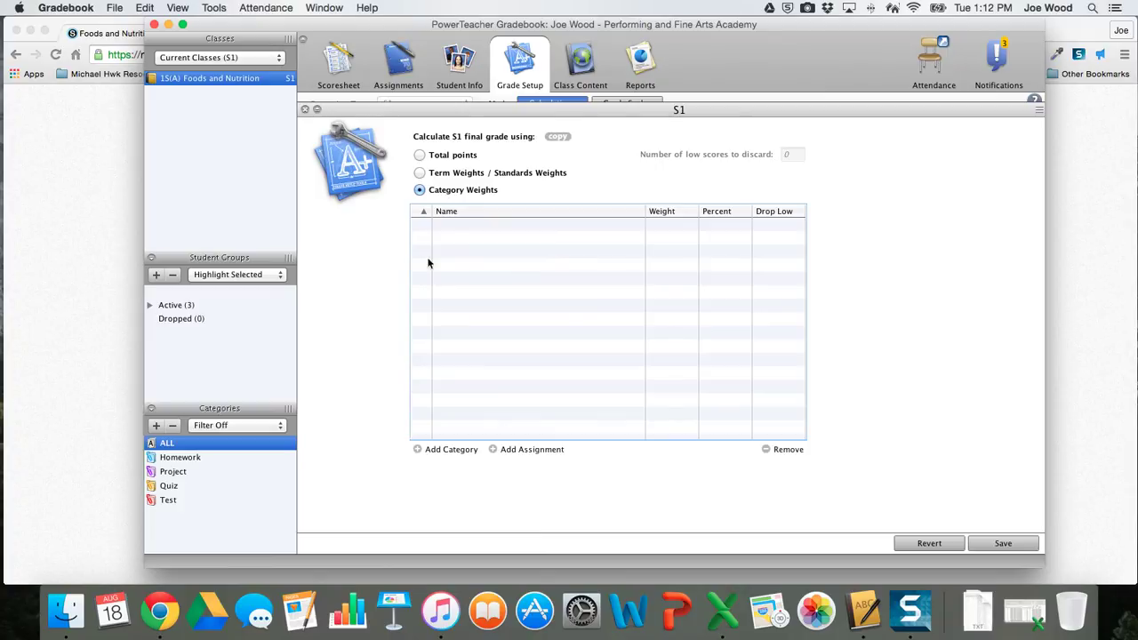
click(418, 450)
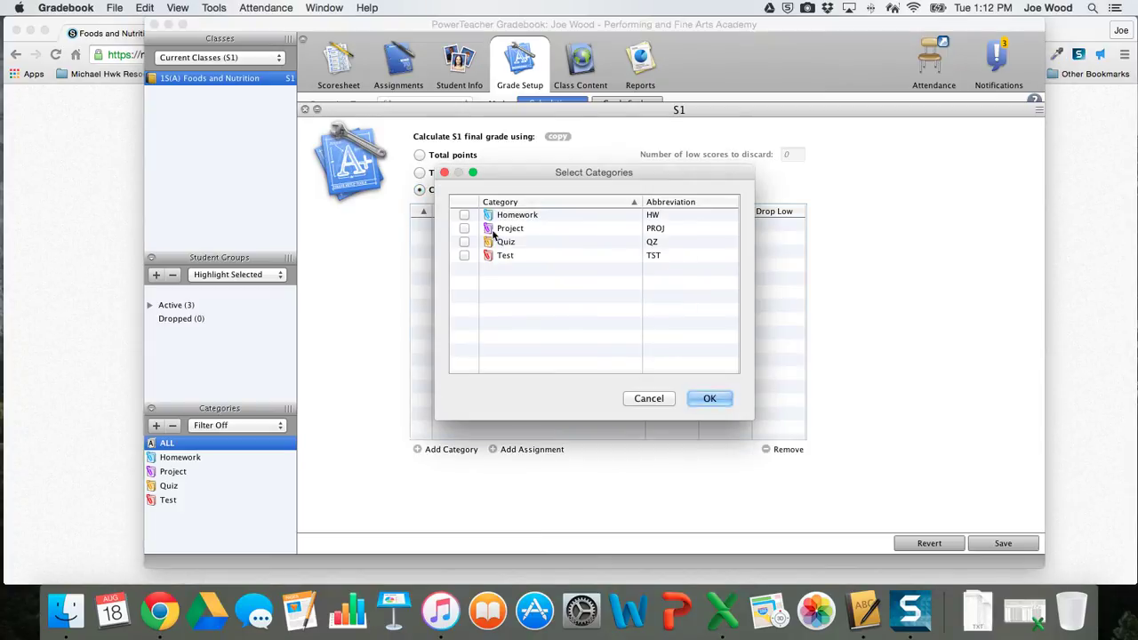
click(464, 214)
click(465, 229)
click(464, 242)
click(464, 255)
click(710, 399)
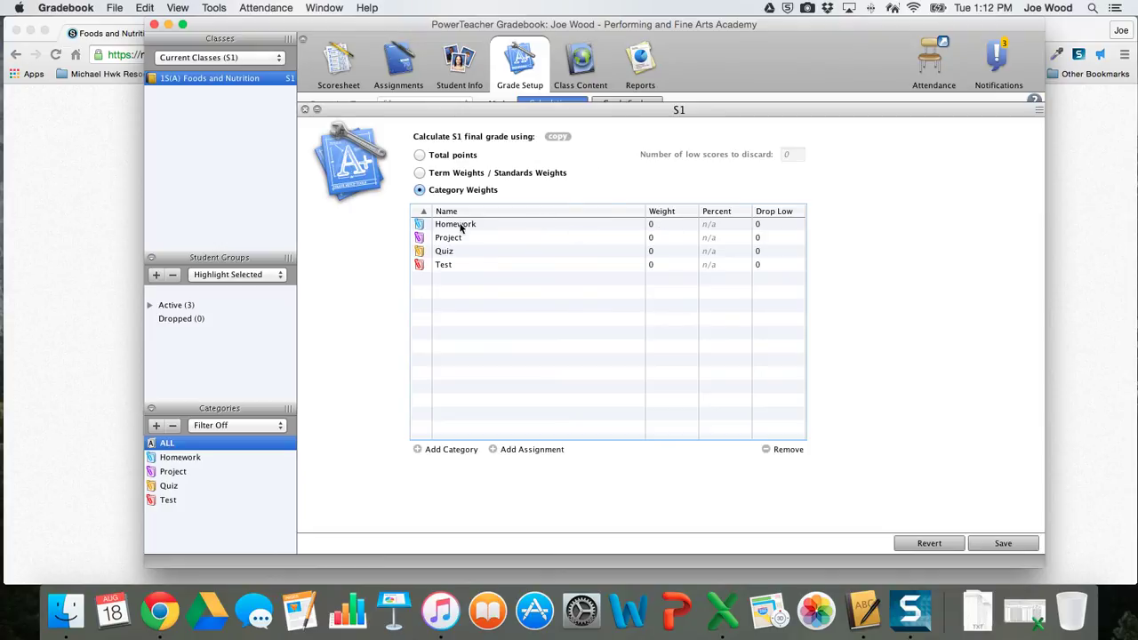
Step: Switch to Schoology, open the course's grade setup and enable weighting of categories
click(169, 25)
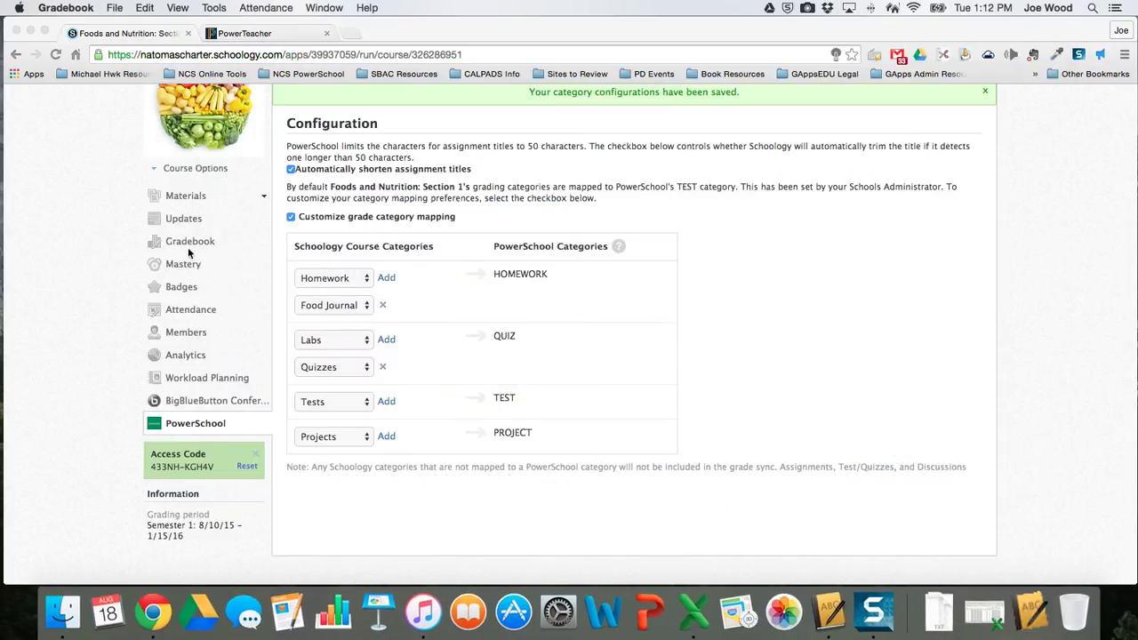
click(187, 242)
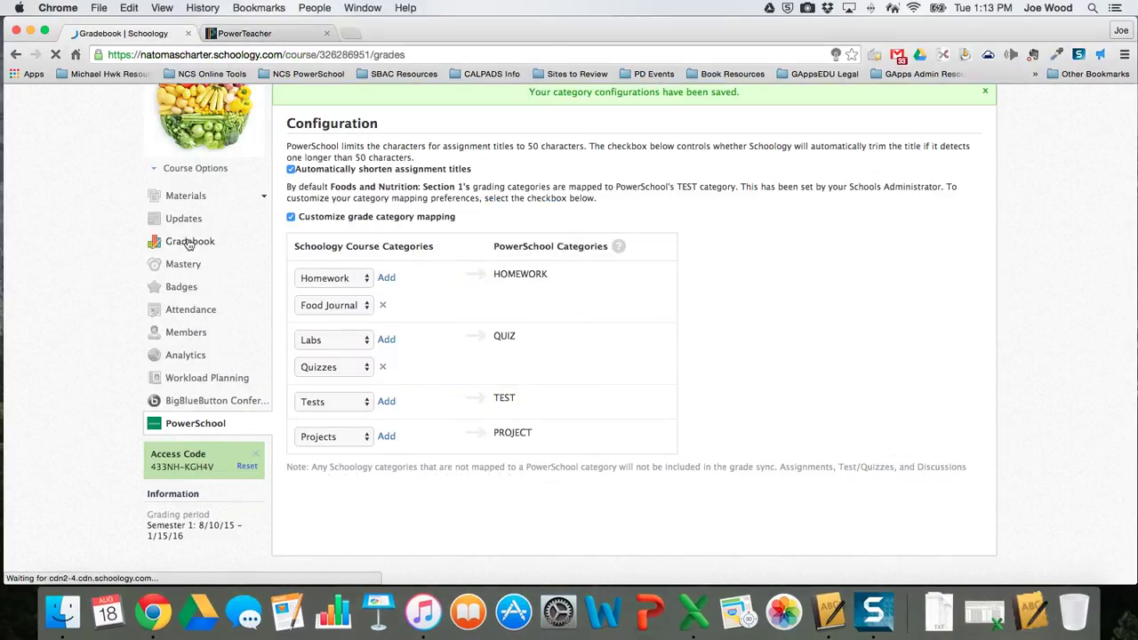
click(197, 374)
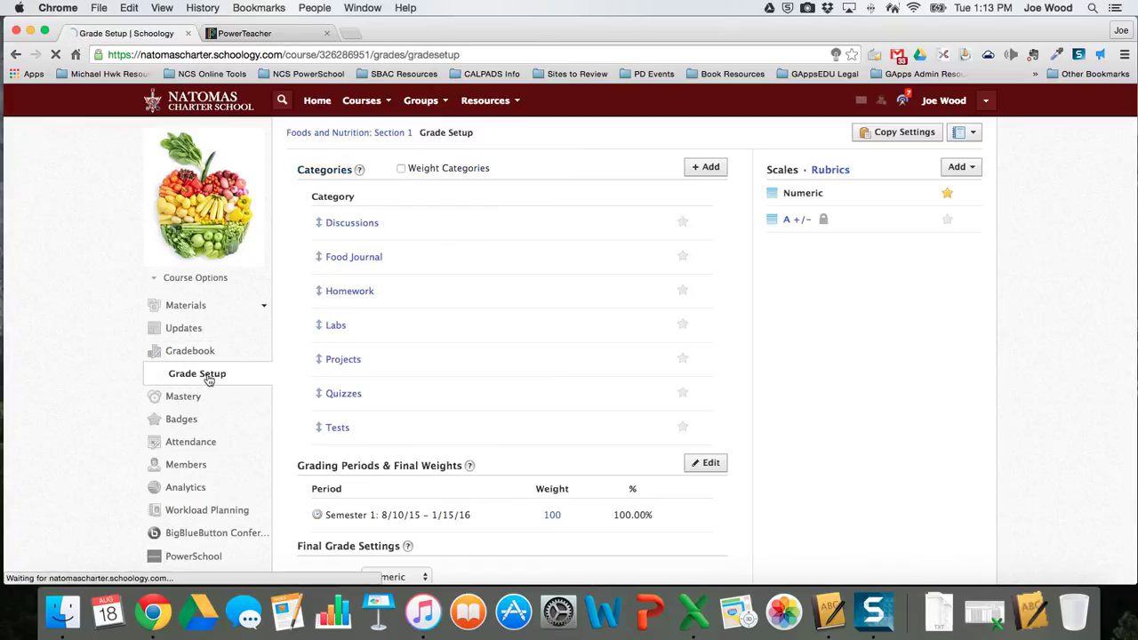
click(401, 169)
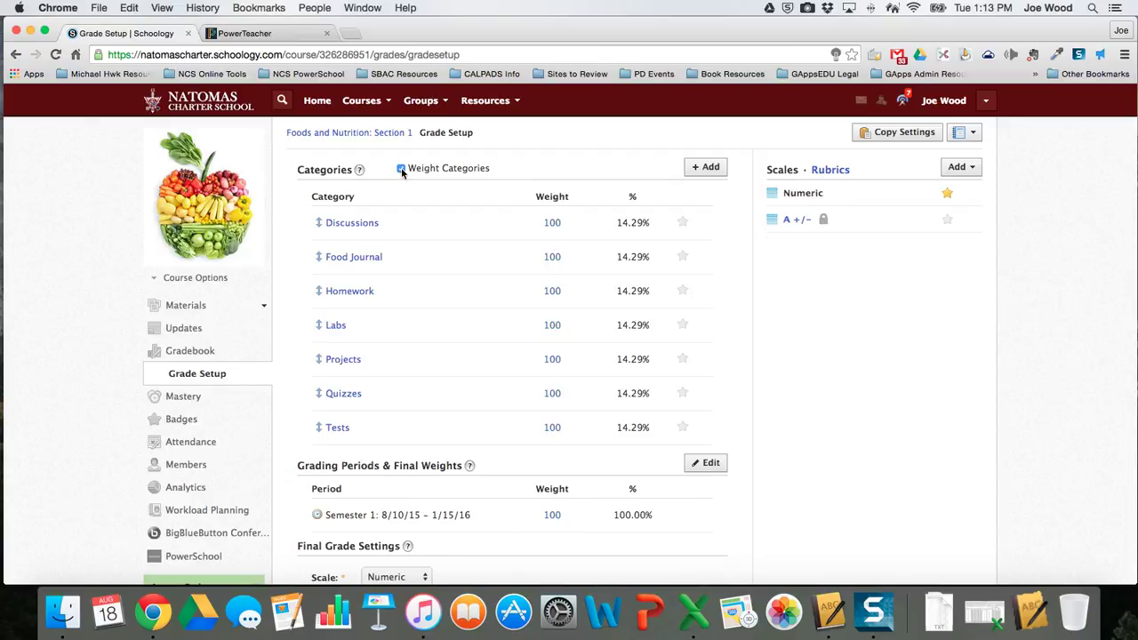
Step: Set the weights of the Discussions, Food Journal, Homework and Labs categories to 10 each
click(553, 222)
double_click(552, 223)
text(10)
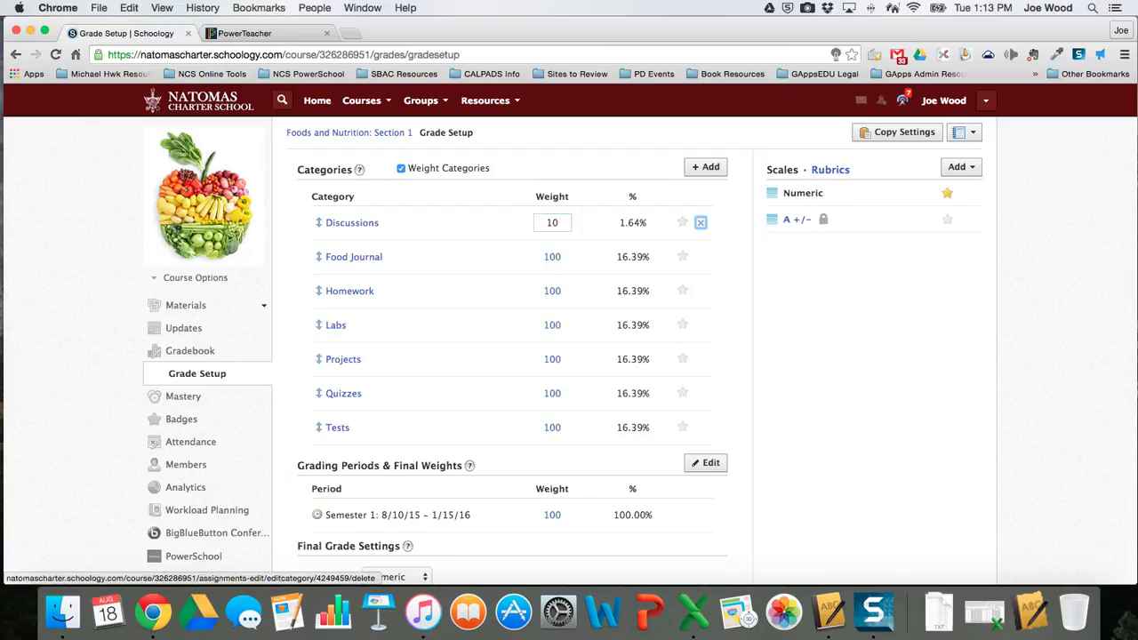
click(554, 256)
double_click(554, 256)
text(10)
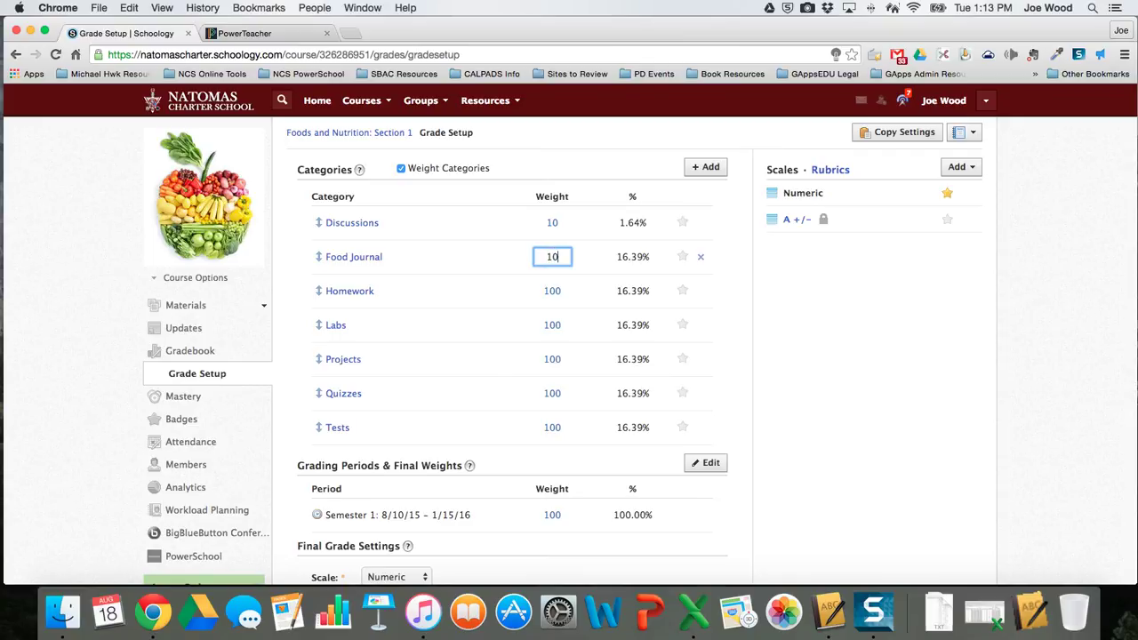
click(553, 291)
double_click(552, 291)
text(10)
click(553, 325)
double_click(553, 325)
text(10)
Step: Set the weights of Projects, Quizzes and Tests to 20 each and save the grade setup
click(552, 359)
double_click(552, 359)
text(20)
click(549, 393)
double_click(549, 393)
text(20)
click(546, 426)
double_click(546, 427)
text(20)
scroll(531, 375, down, 5)
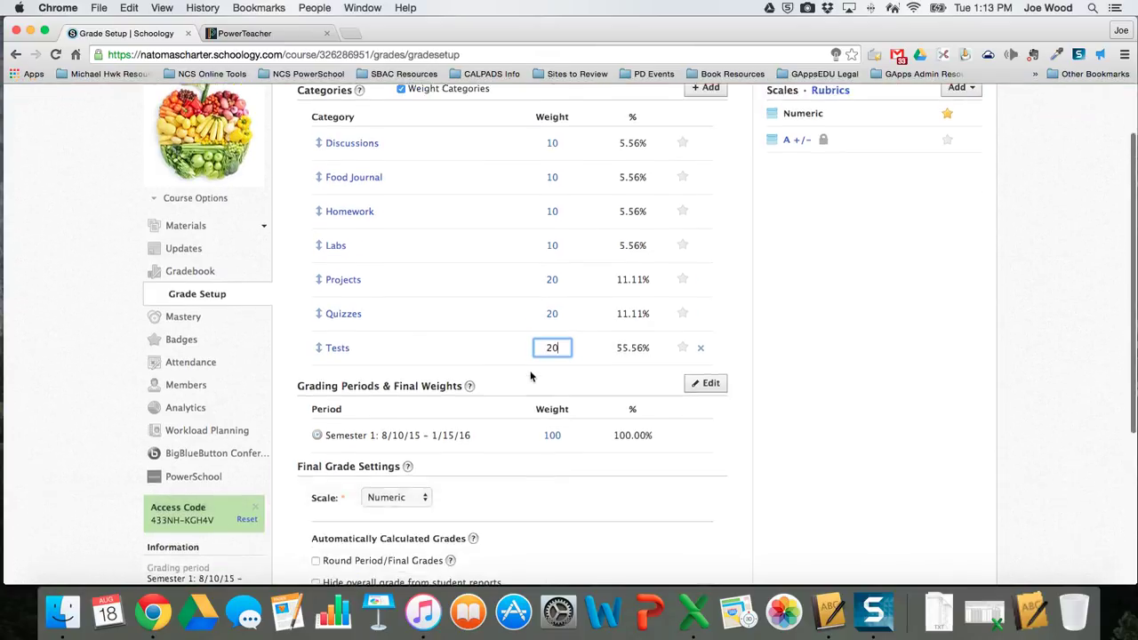
click(514, 452)
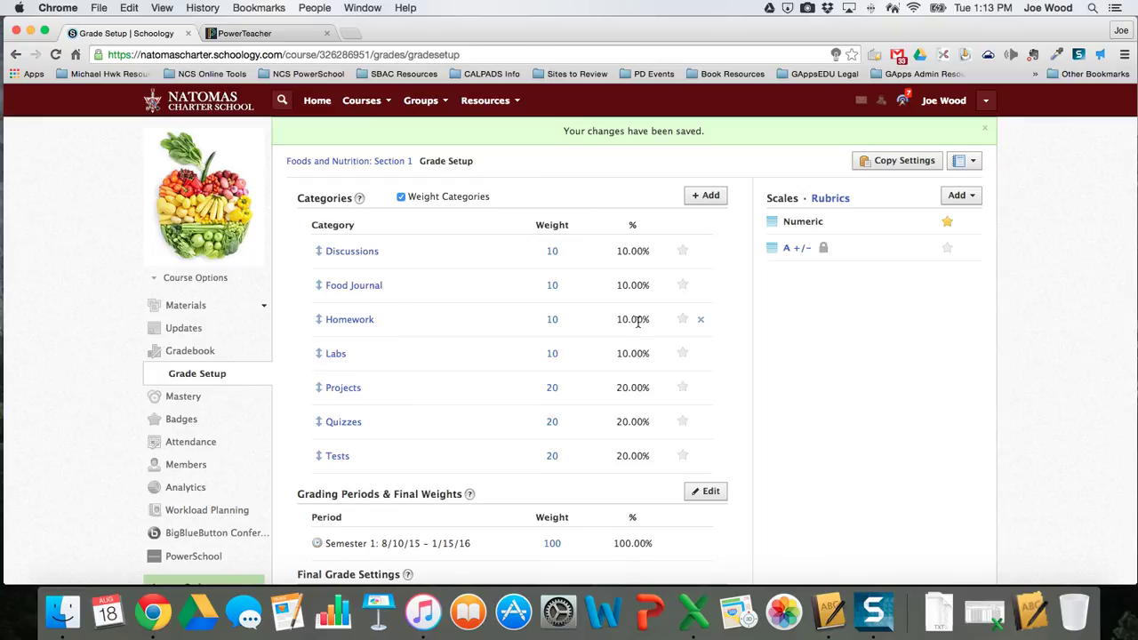
Step: Switch to PowerTeacher Gradebook and set the S1 category weights of Homework and Project to 20 each
click(830, 612)
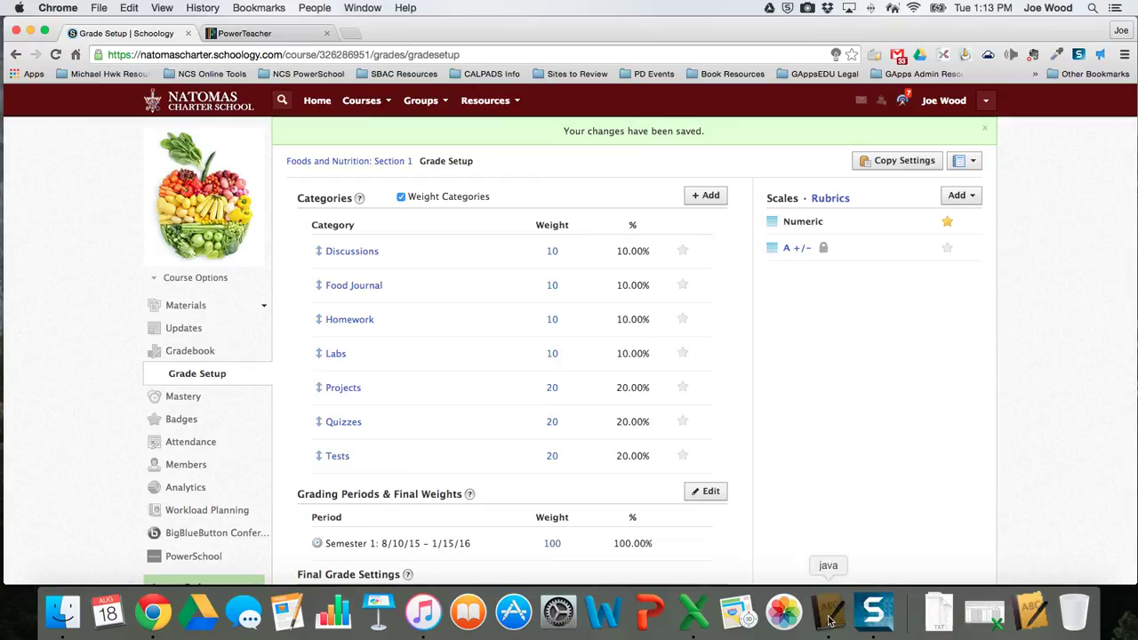
double_click(677, 225)
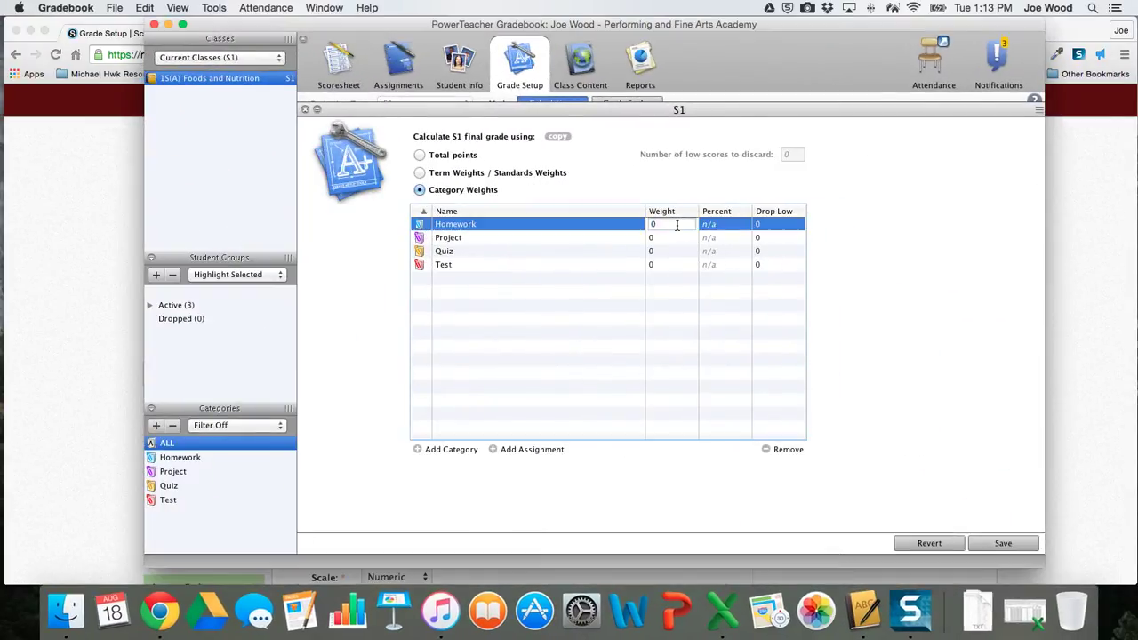
text(20)
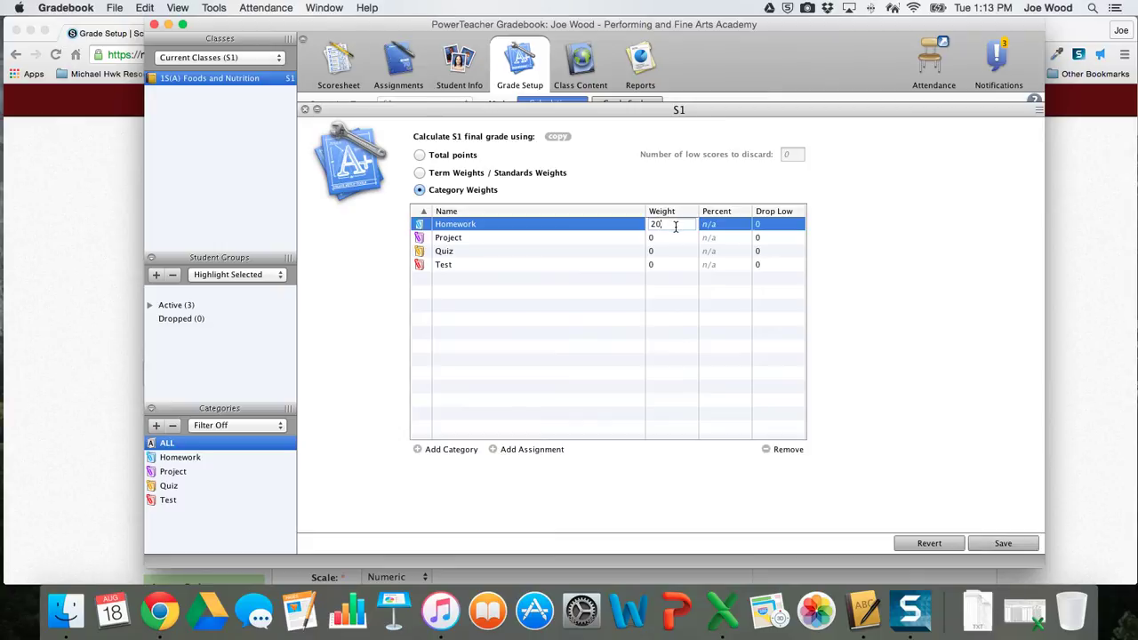
click(675, 239)
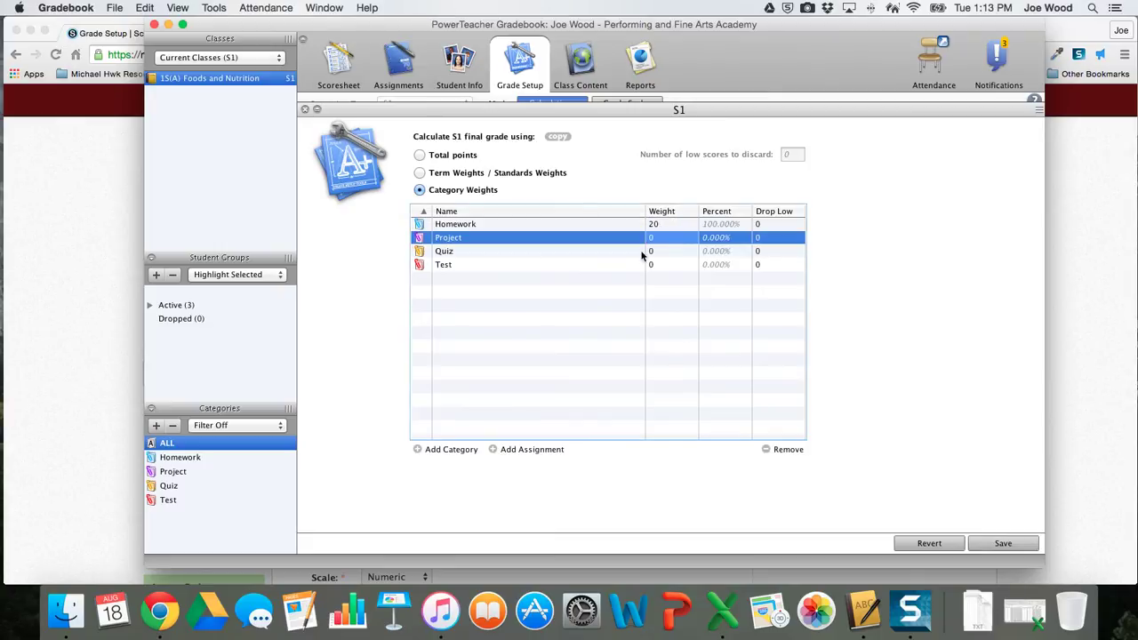
drag(312, 19, 370, 30)
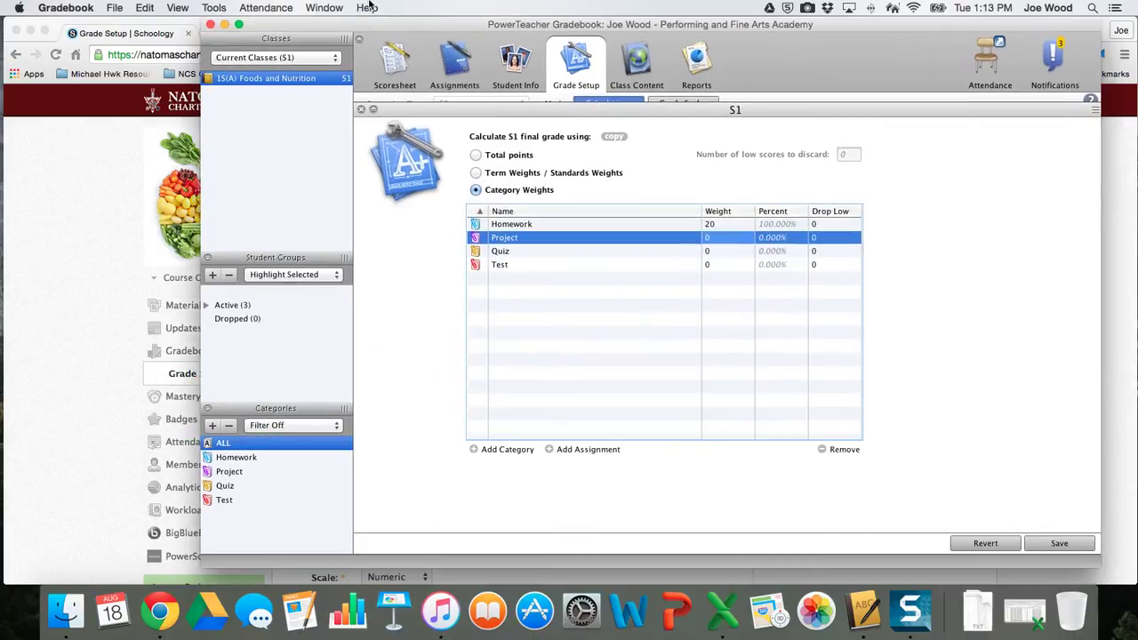
double_click(733, 240)
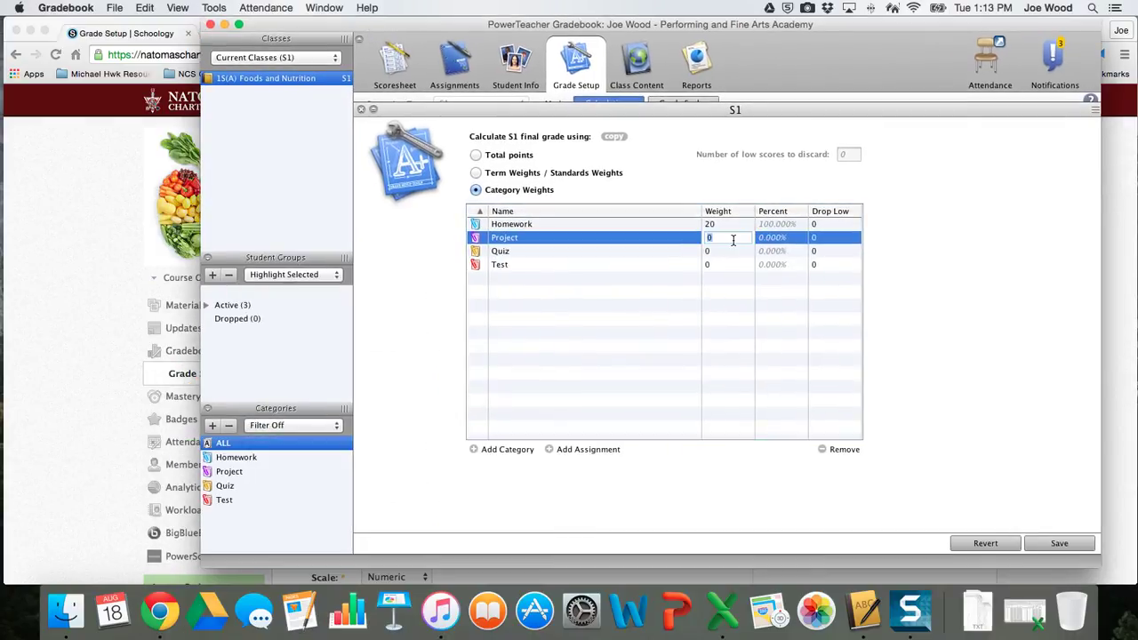
click(663, 260)
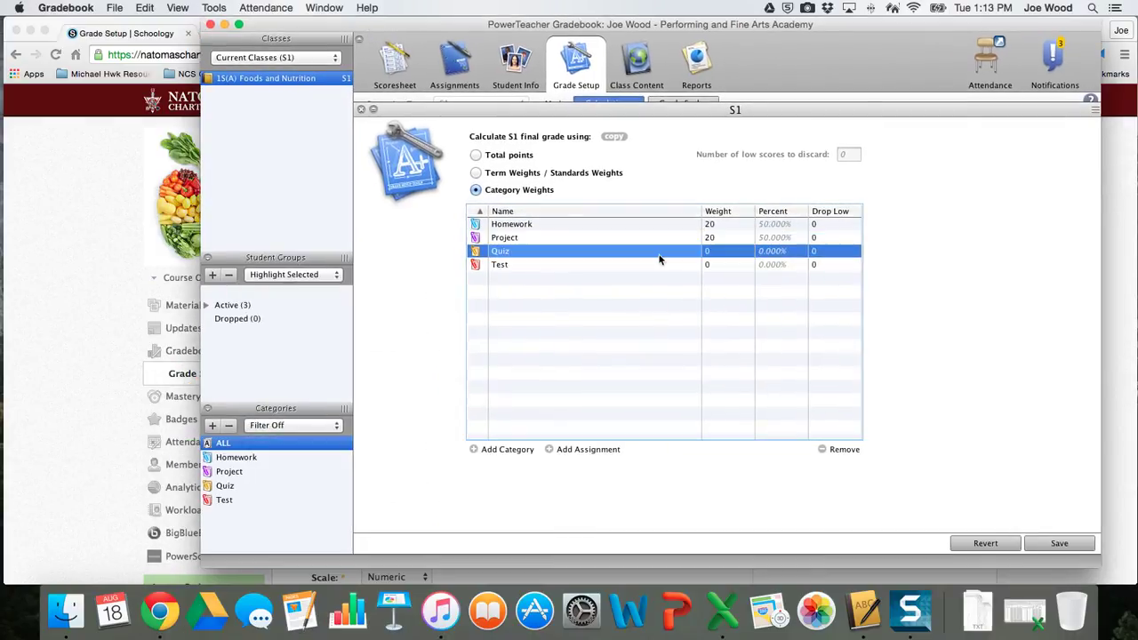
Step: Set the S1 category weight of Quiz to 30 and of Test to 20
mouse_move(806, 27)
mouse_down()
mouse_move(767, 220)
mouse_move(758, 479)
mouse_move(731, 352)
mouse_move(741, 483)
mouse_move(819, 24)
mouse_up()
click(721, 252)
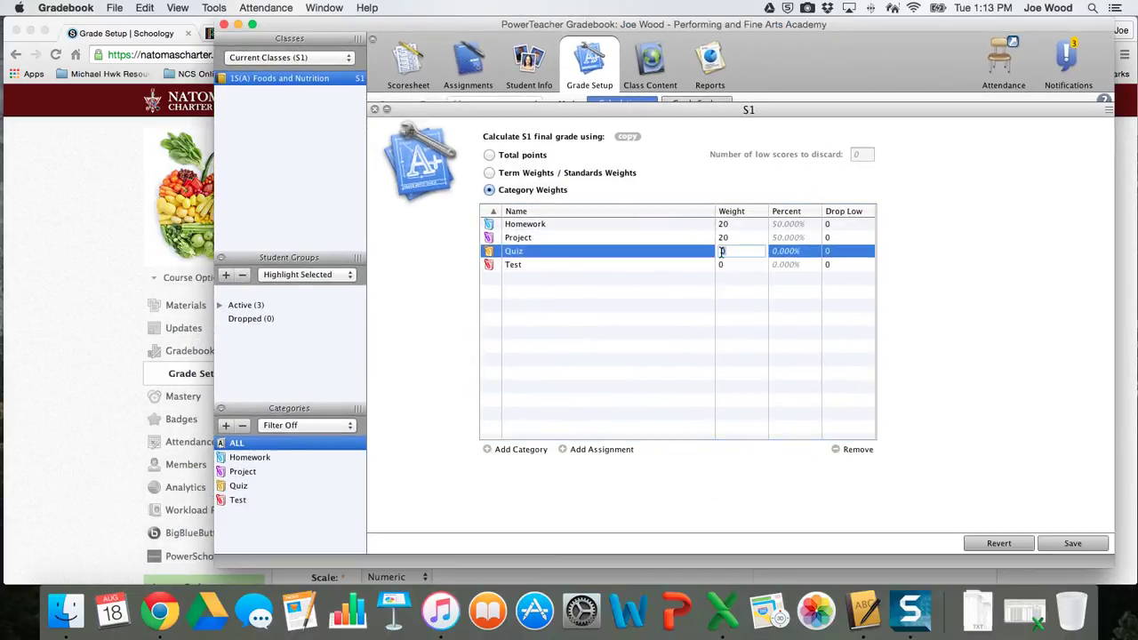
click(678, 265)
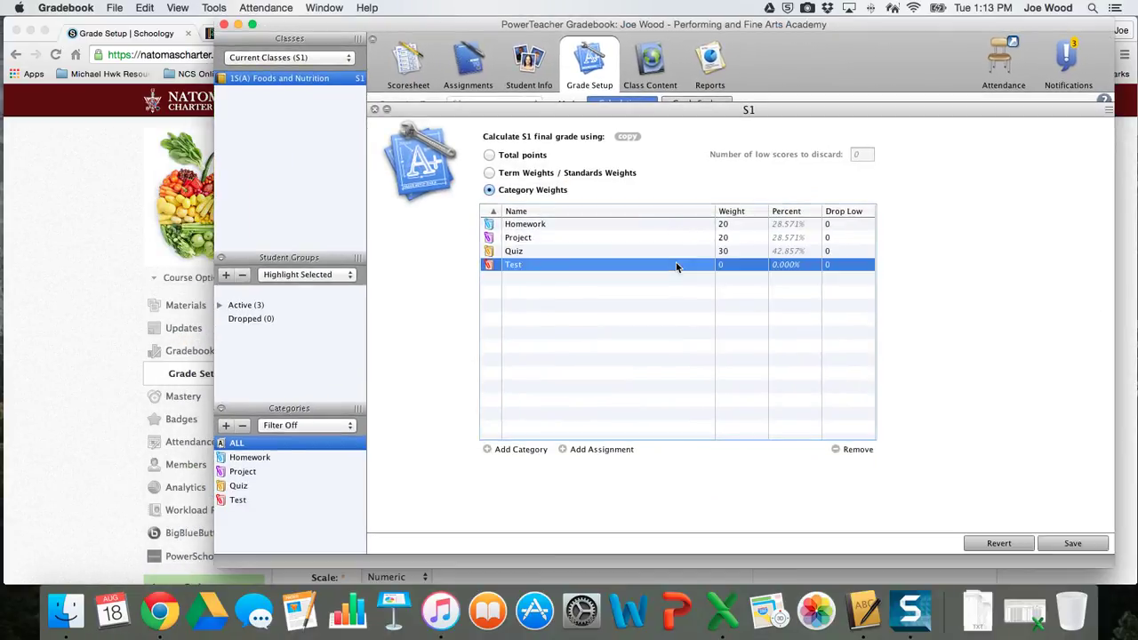
click(733, 265)
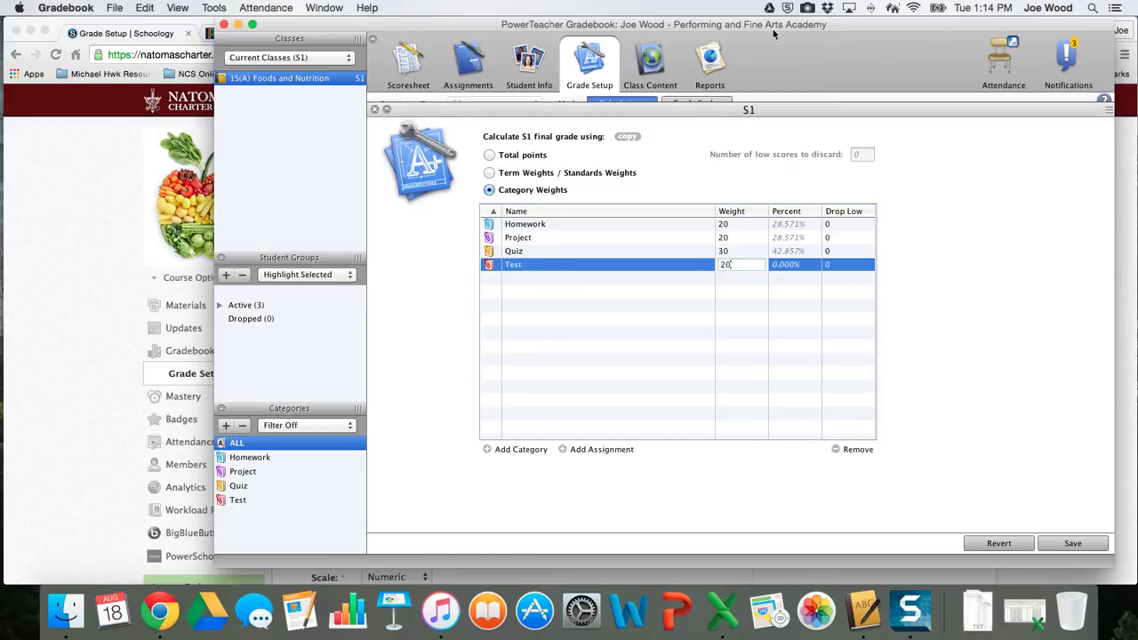
Step: Check the Schoology category weights, then open the course's PowerSchool category mapping configuration in Schoology
drag(774, 27, 733, 464)
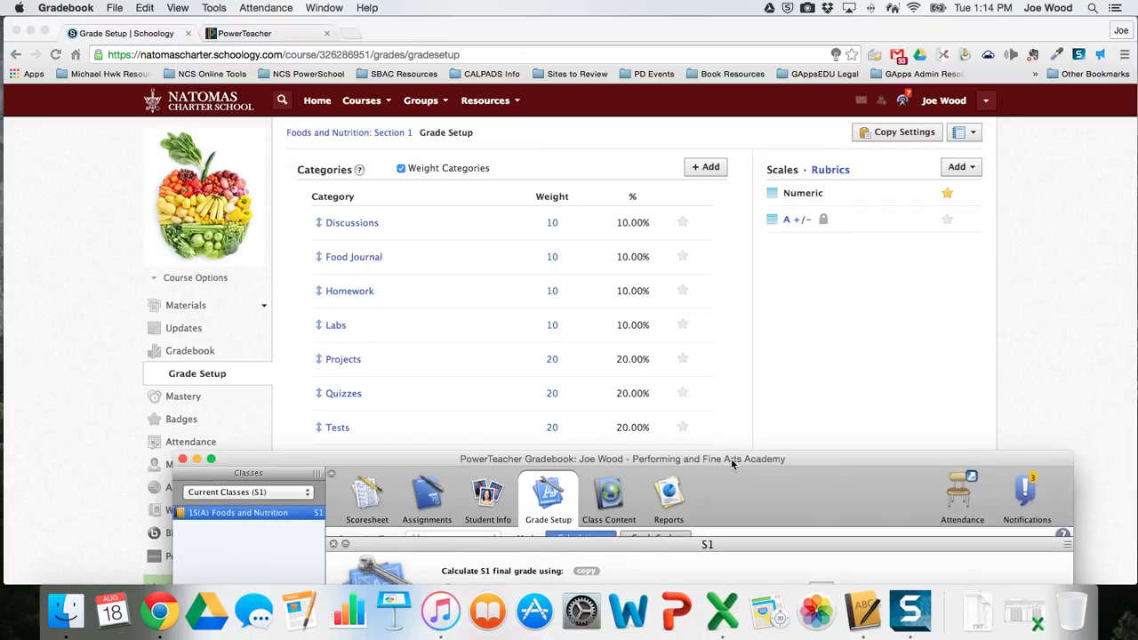
drag(733, 463, 764, 5)
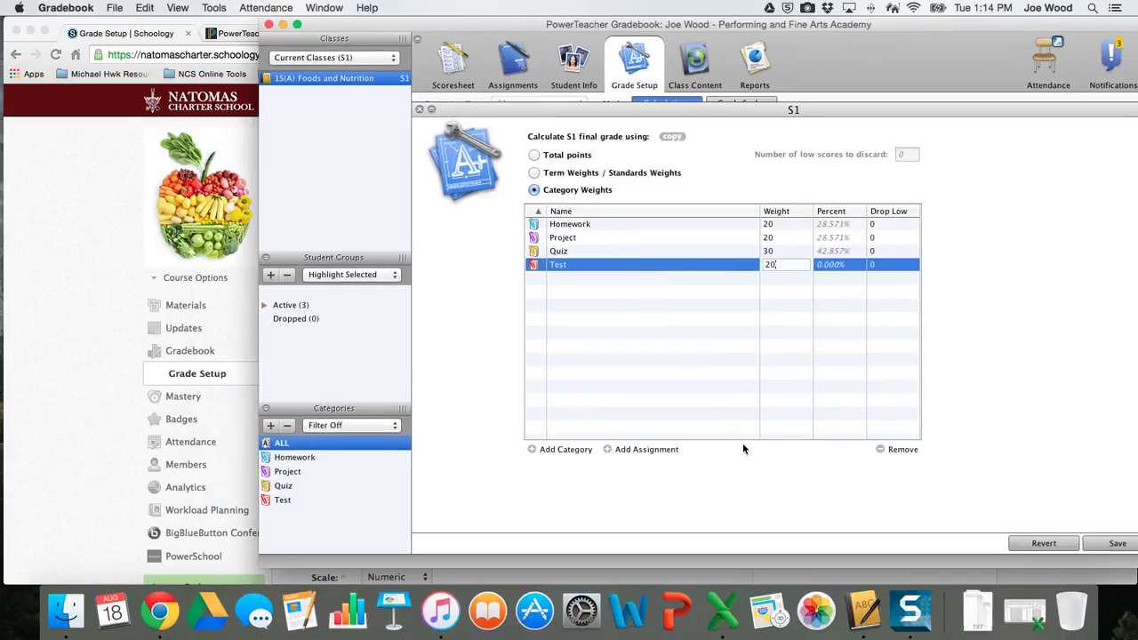
click(198, 439)
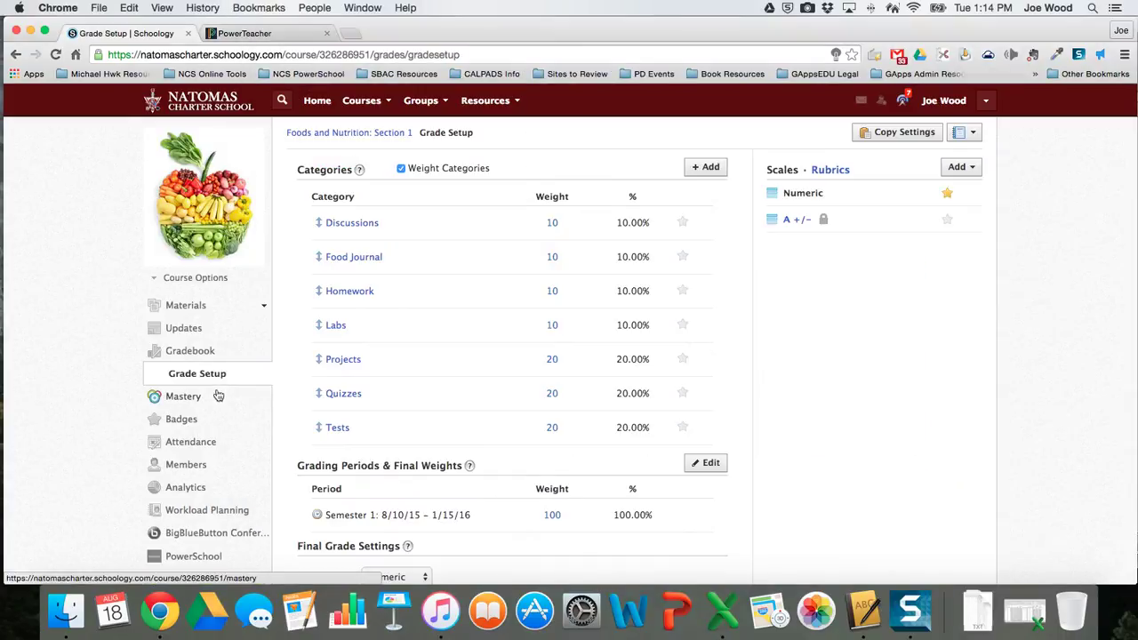
scroll(215, 490, down, 2)
scroll(216, 490, down, 1)
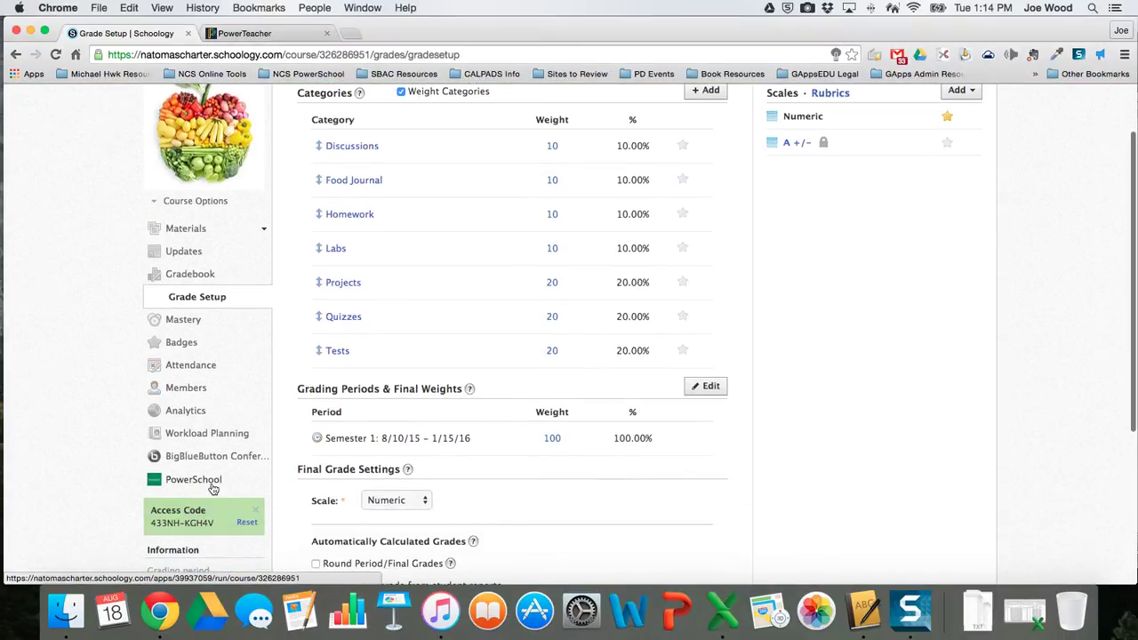
click(213, 487)
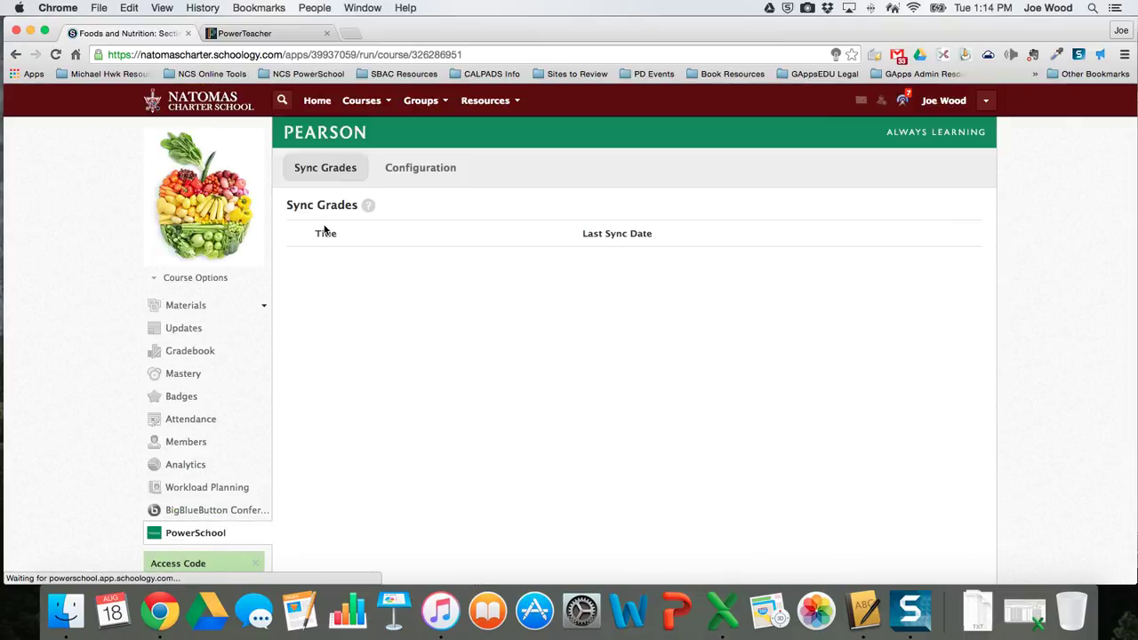
click(442, 167)
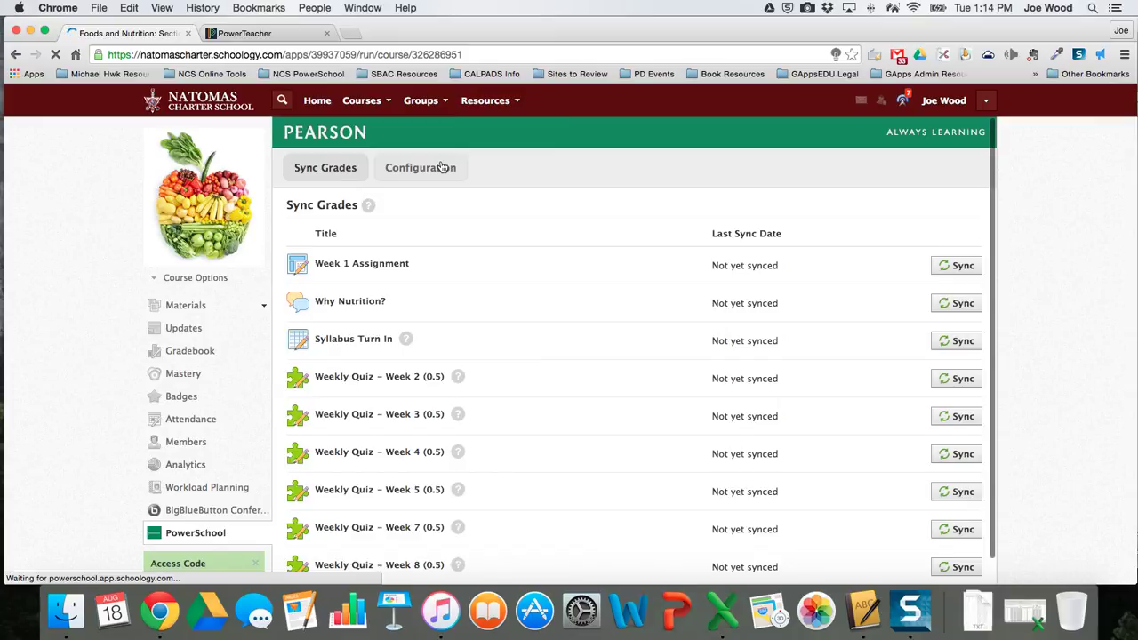
scroll(425, 382, down, 2)
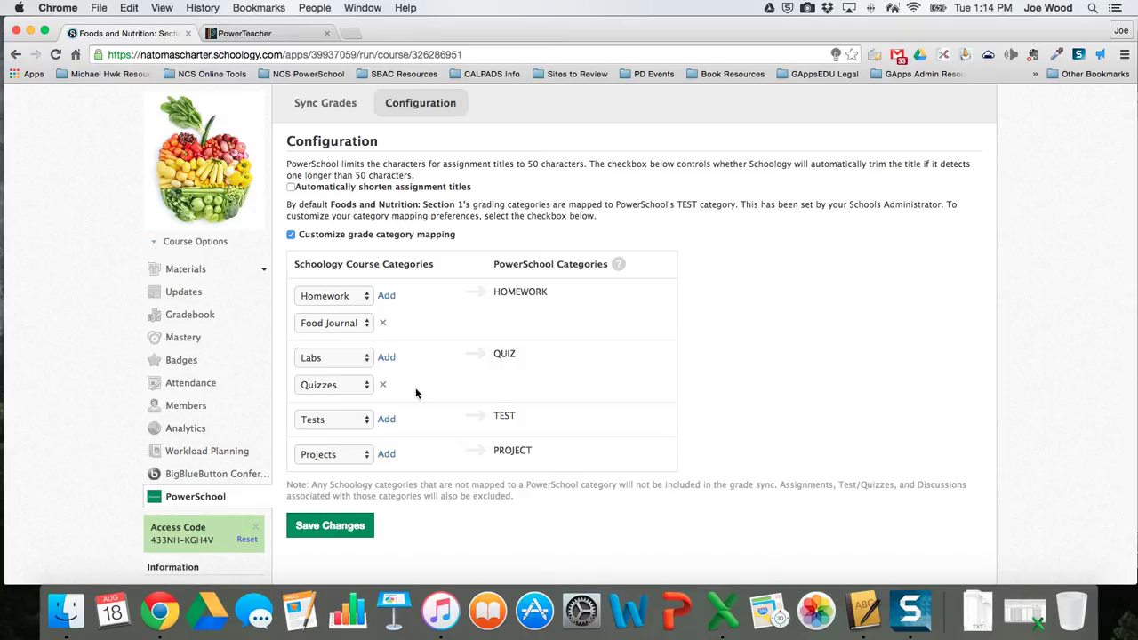
Step: Add Discussions as a third course category mapped to PowerSchool HOMEWORK and save the mapping
click(387, 298)
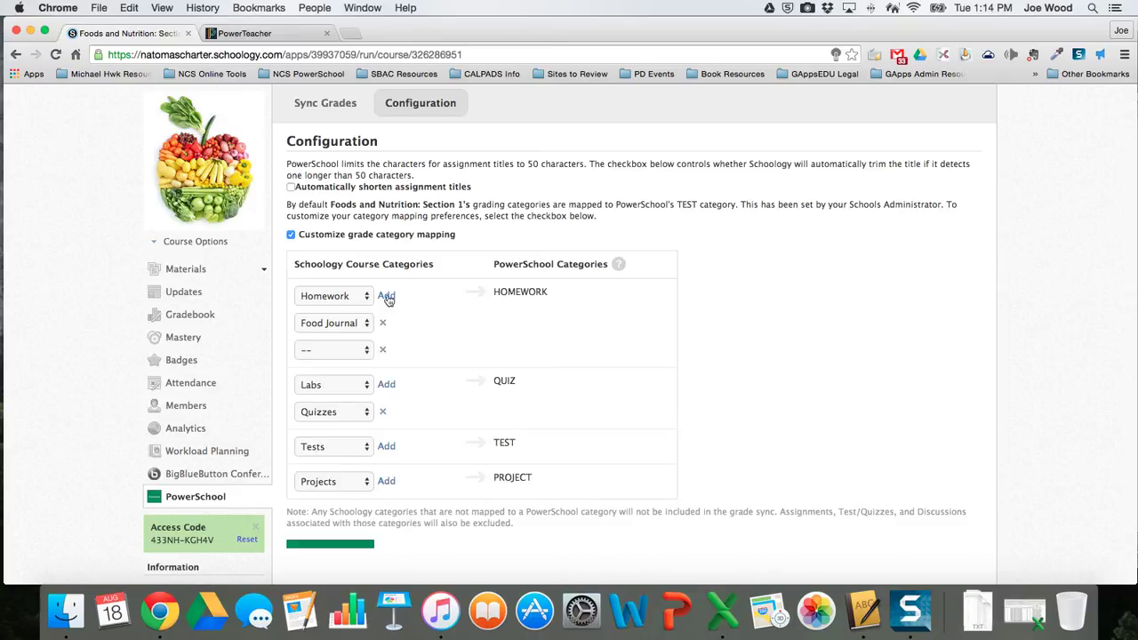
click(352, 354)
click(352, 363)
scroll(383, 458, down, 3)
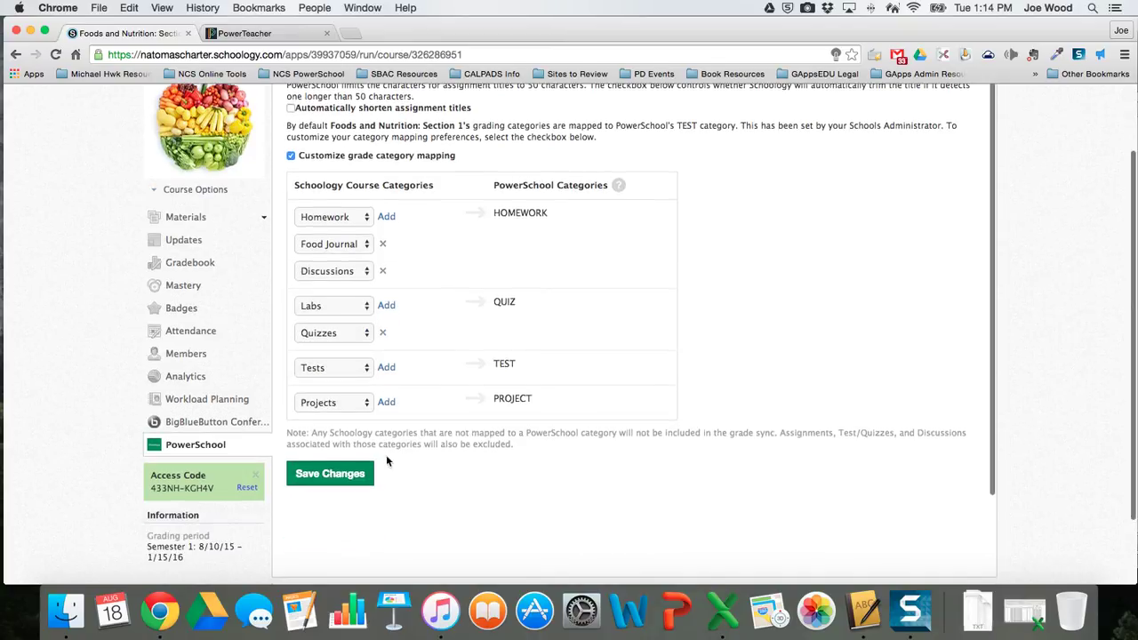
click(370, 474)
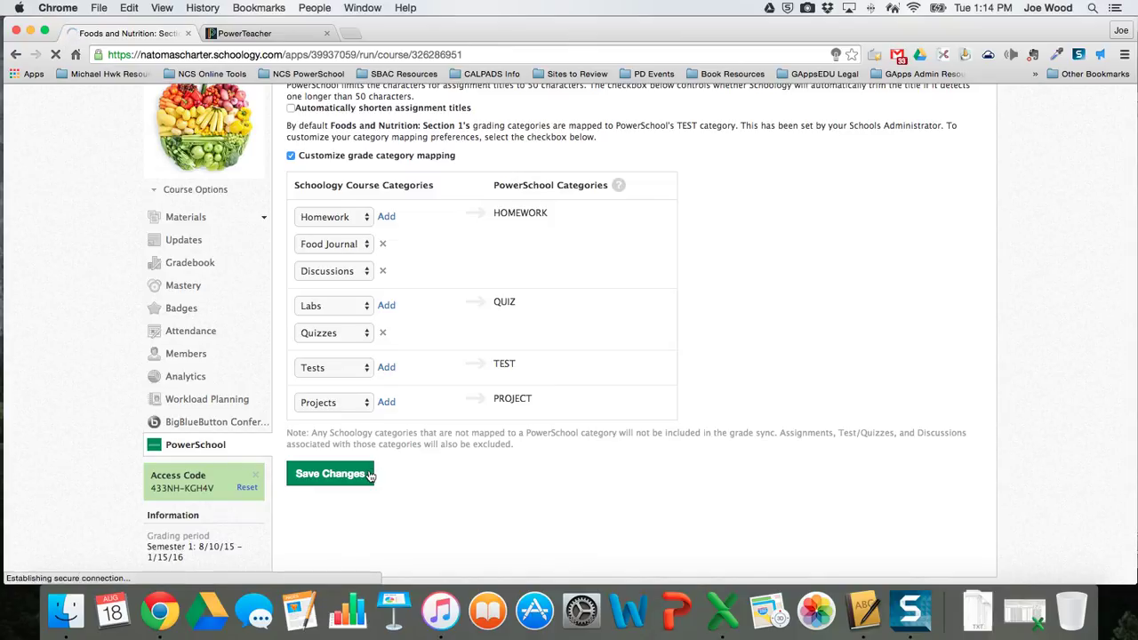
Step: Switch to PowerTeacher Gradebook and set the Homework category's S1 weight to 30
click(865, 612)
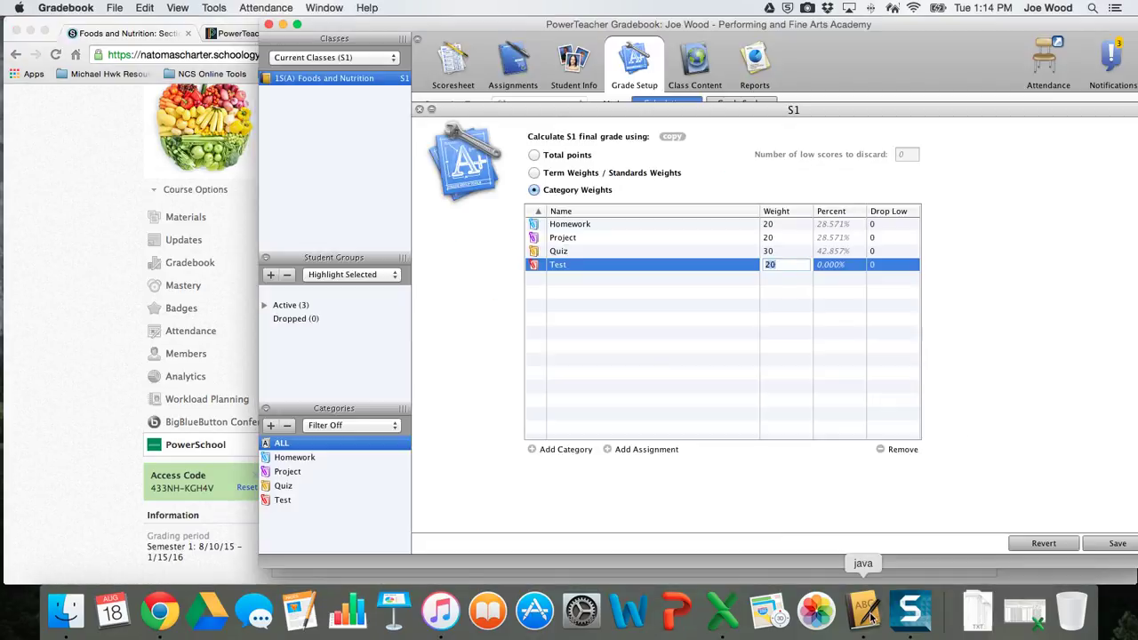
click(779, 224)
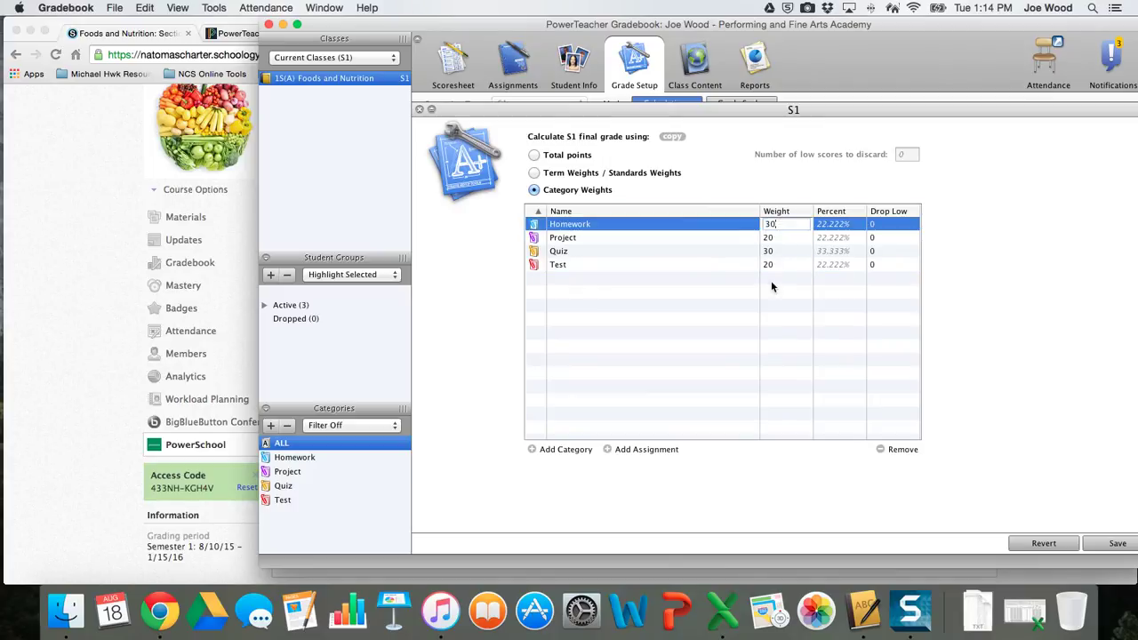
key(Return)
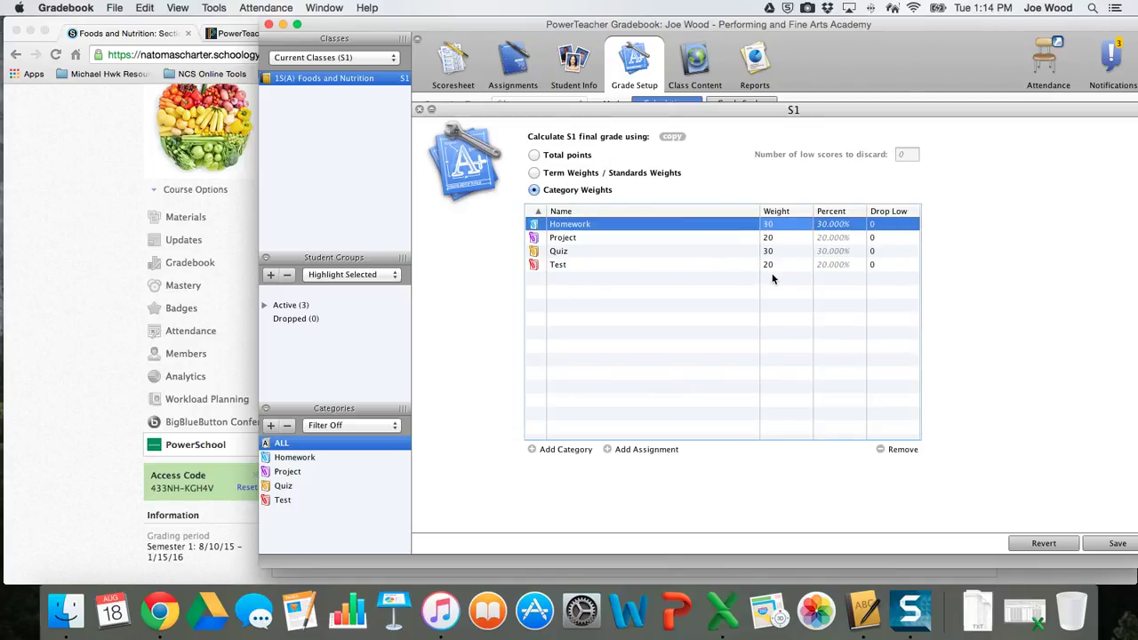
drag(826, 25, 645, 11)
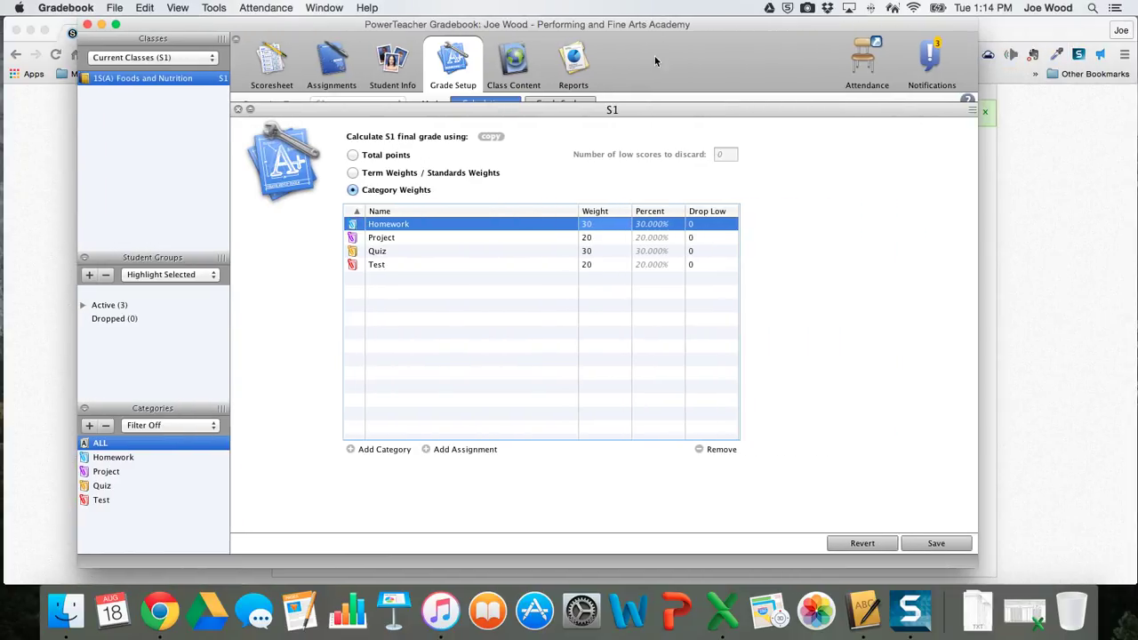
Step: Save the S1 category weights and re-authenticate the gradebook session with the account password
click(933, 546)
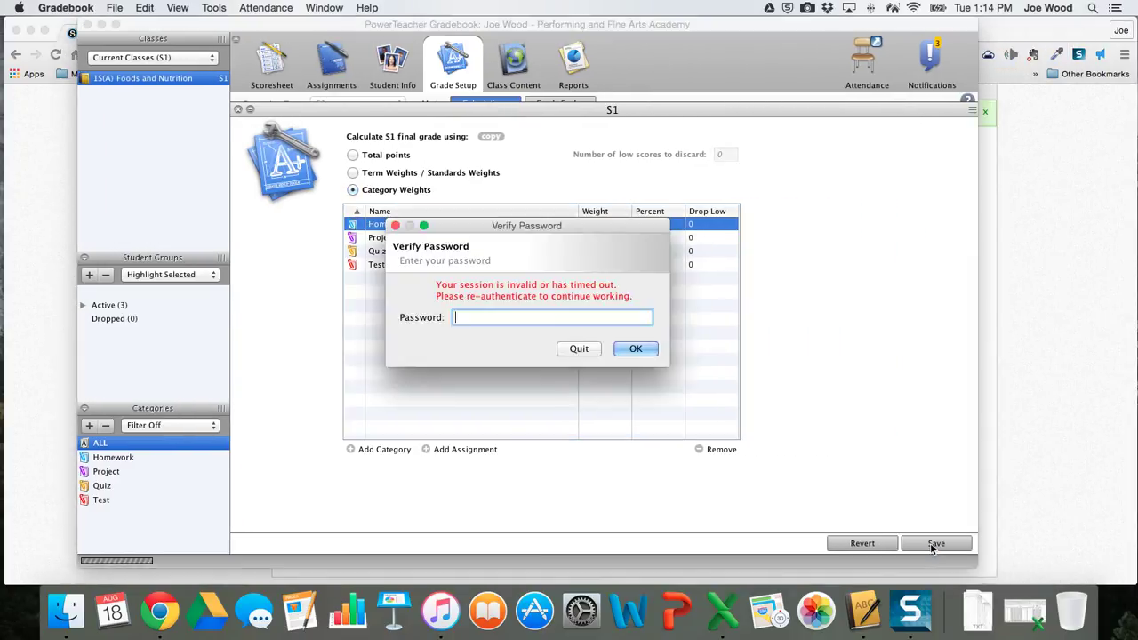
text(••••••••••)
key(Return)
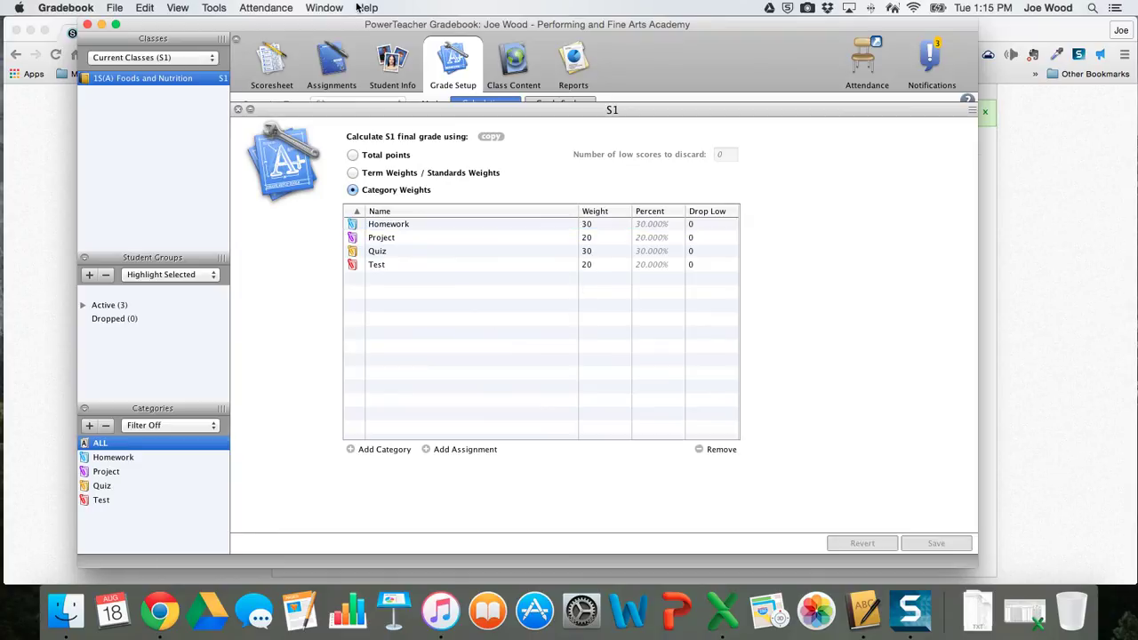
Step: Switch to Schoology and open the Foods and Nutrition course gradebook
click(102, 24)
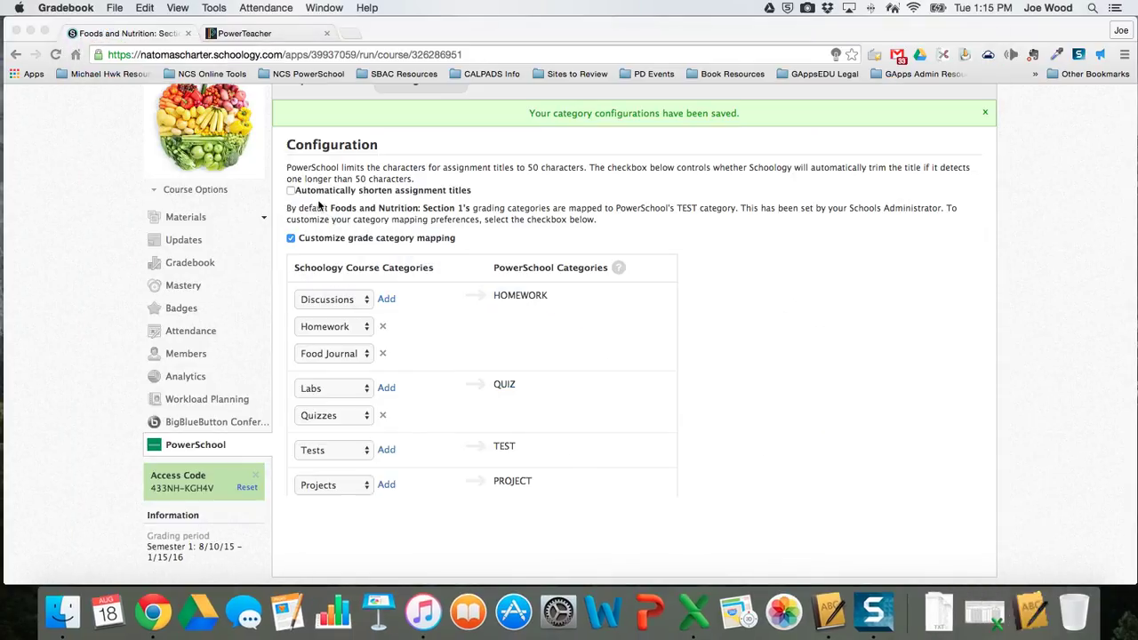
click(199, 267)
click(200, 267)
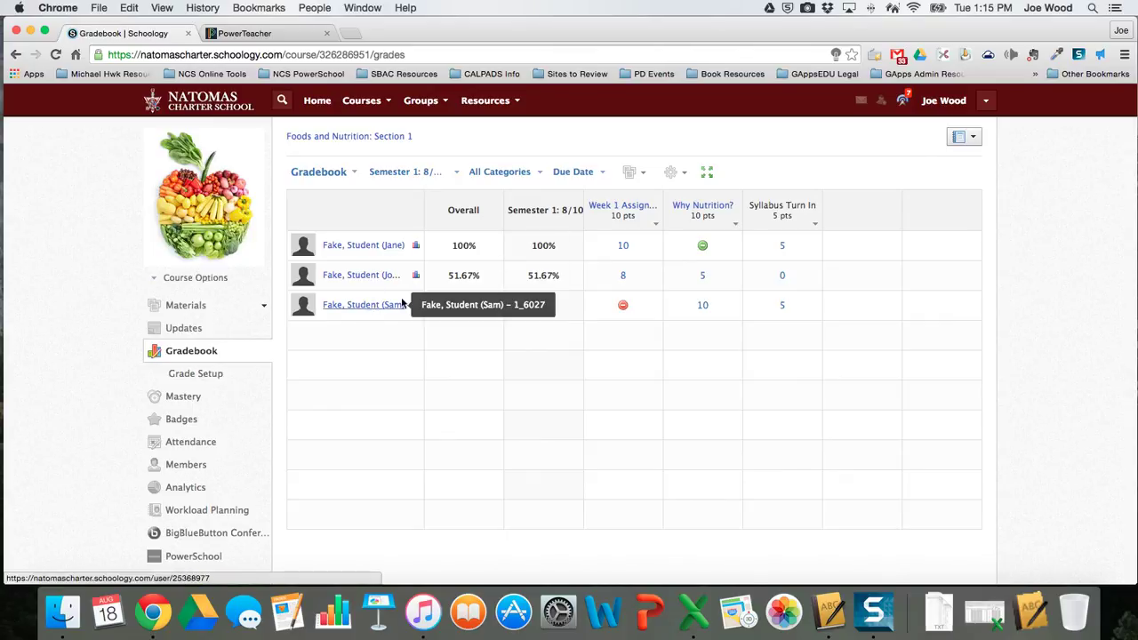
Step: Check the Week 1 Assignment's category and enter a score of 10 on it for the first student
click(626, 245)
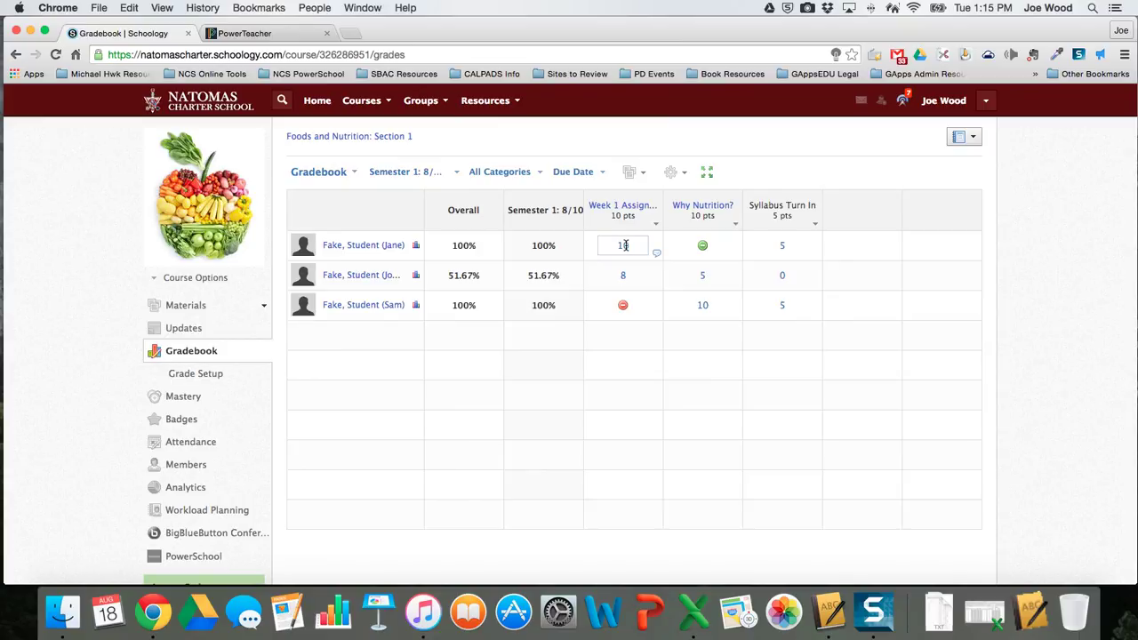
mouse_move(637, 214)
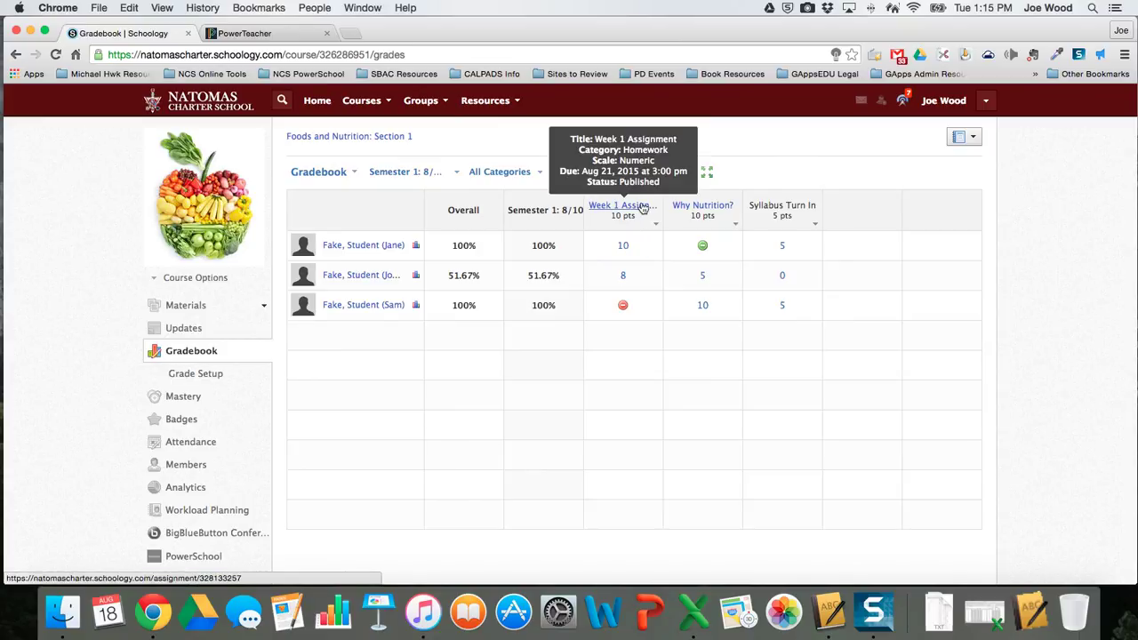
click(632, 247)
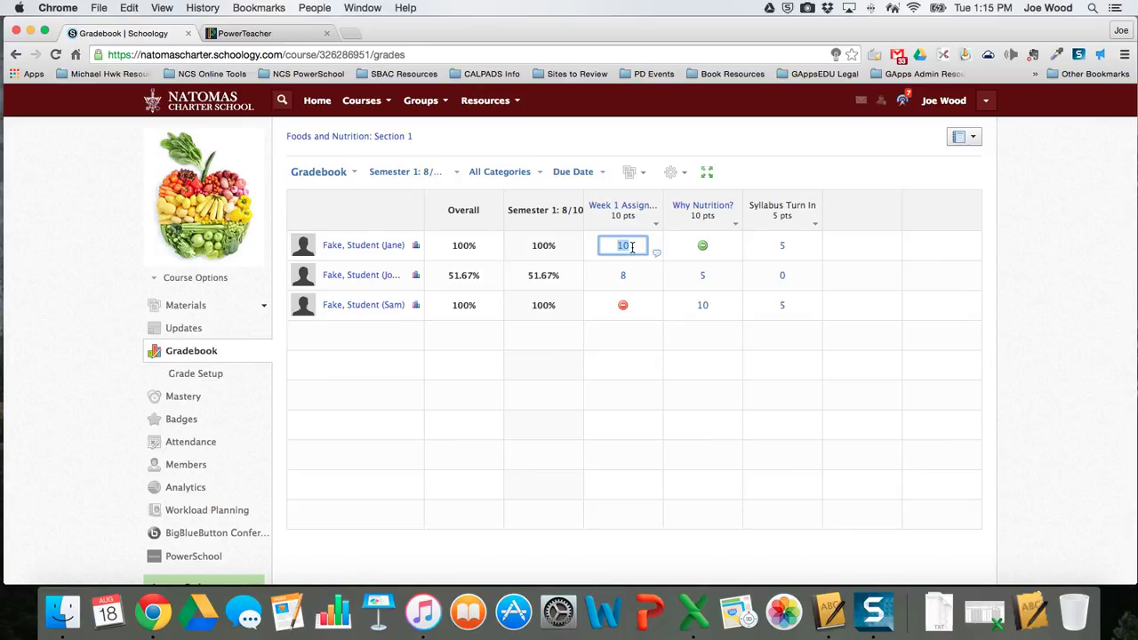
text(10)
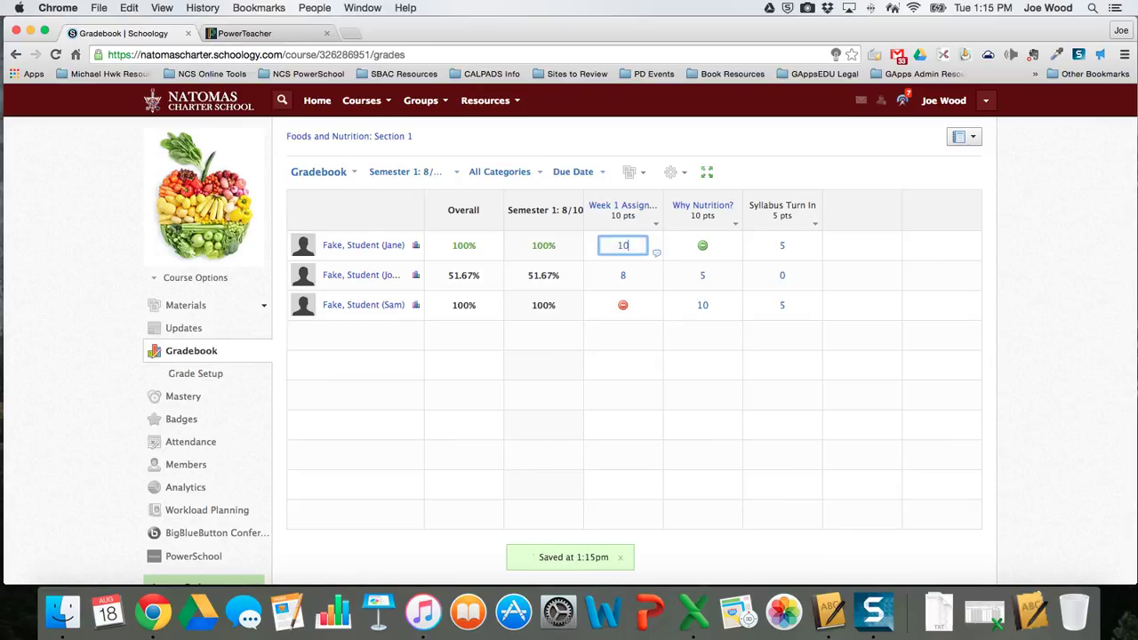
key(Return)
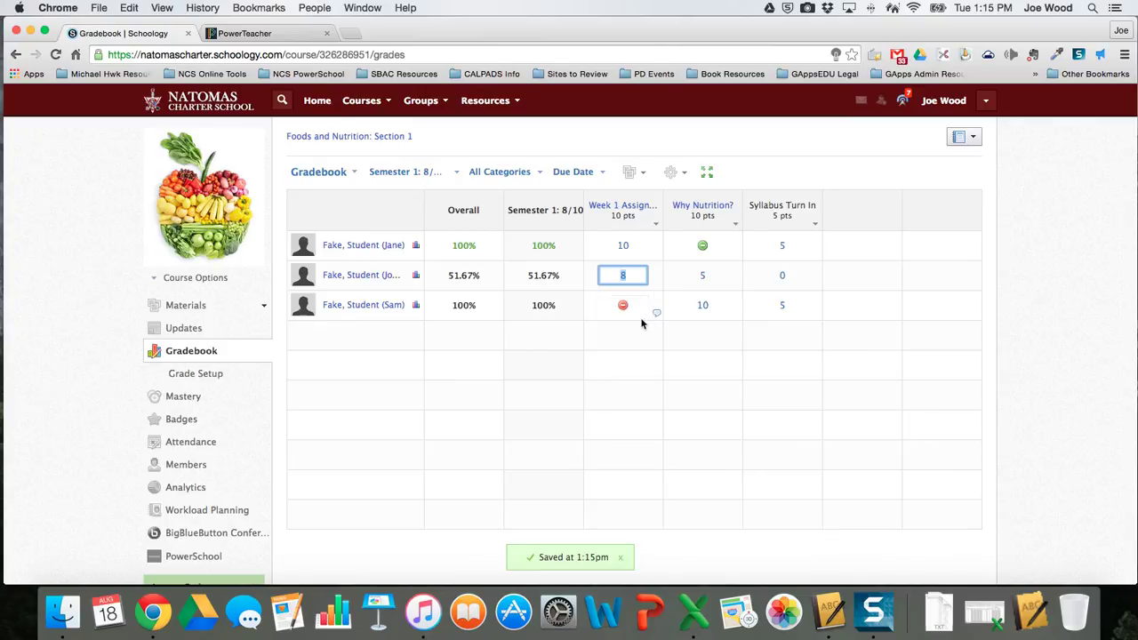
Step: Clear the red exception on the third student's Week 1 Assignment and reapply it
click(657, 315)
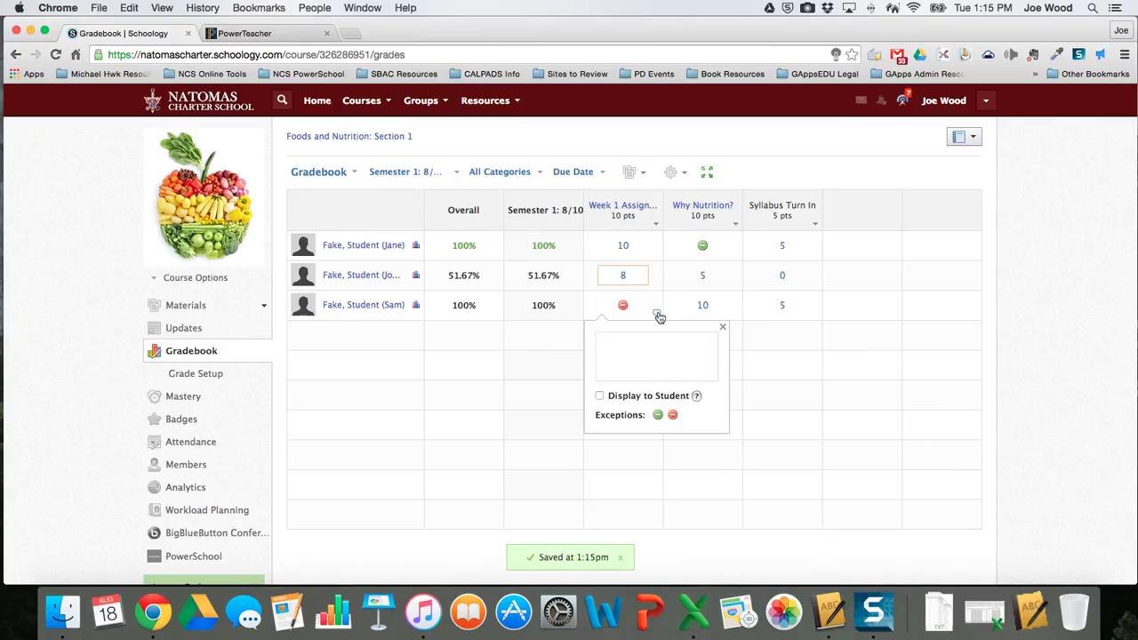
click(673, 415)
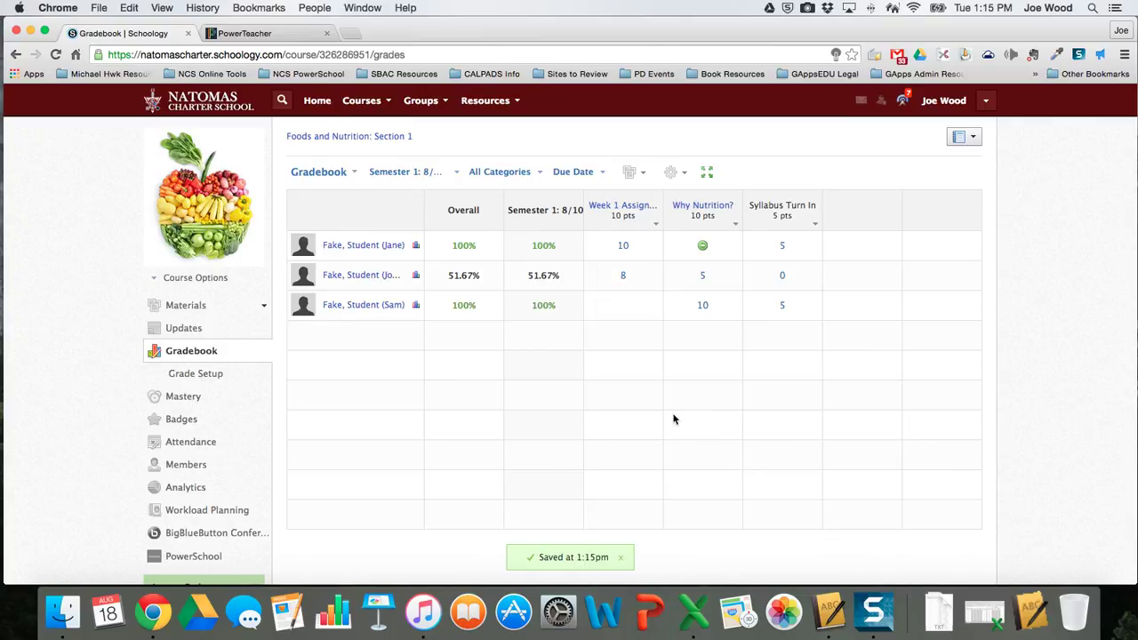
click(657, 317)
click(672, 415)
Step: Check the category of Why Nutrition? and view the first student's exception options for it
mouse_move(716, 212)
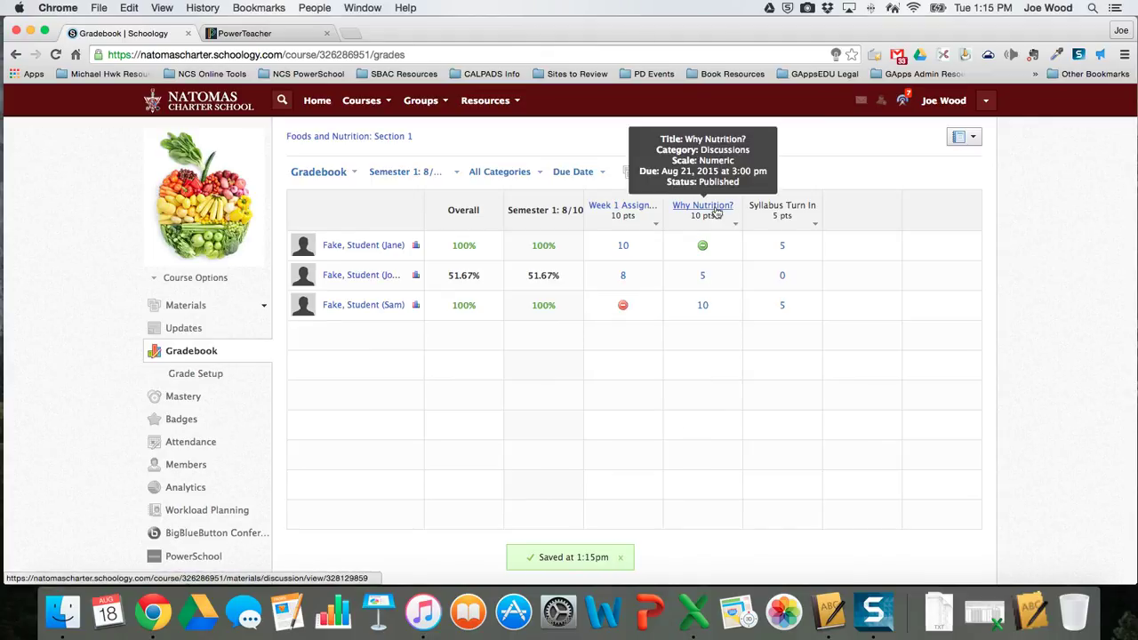
click(736, 255)
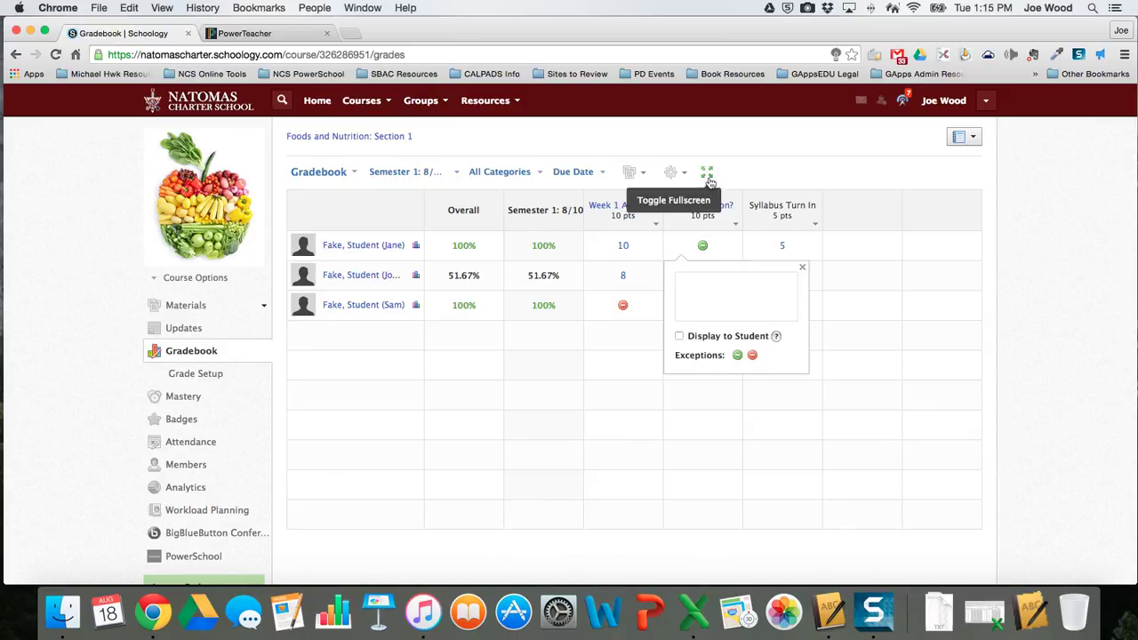
click(774, 165)
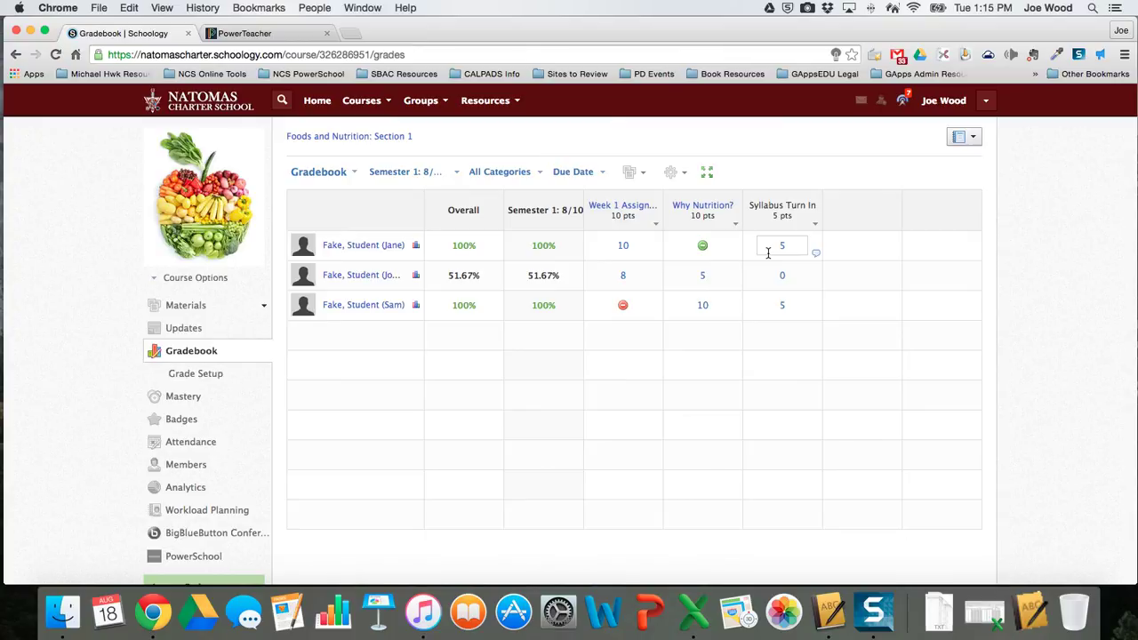
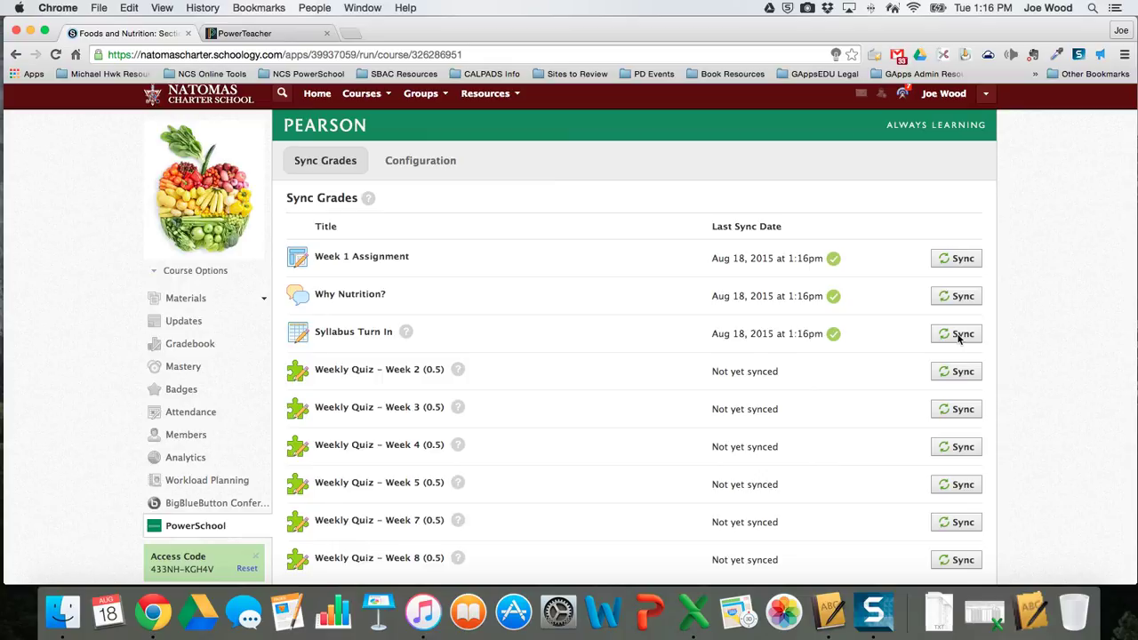
Step: Switch to PowerTeacher Gradebook and check the S1 scoresheet for the synced assignments
click(832, 621)
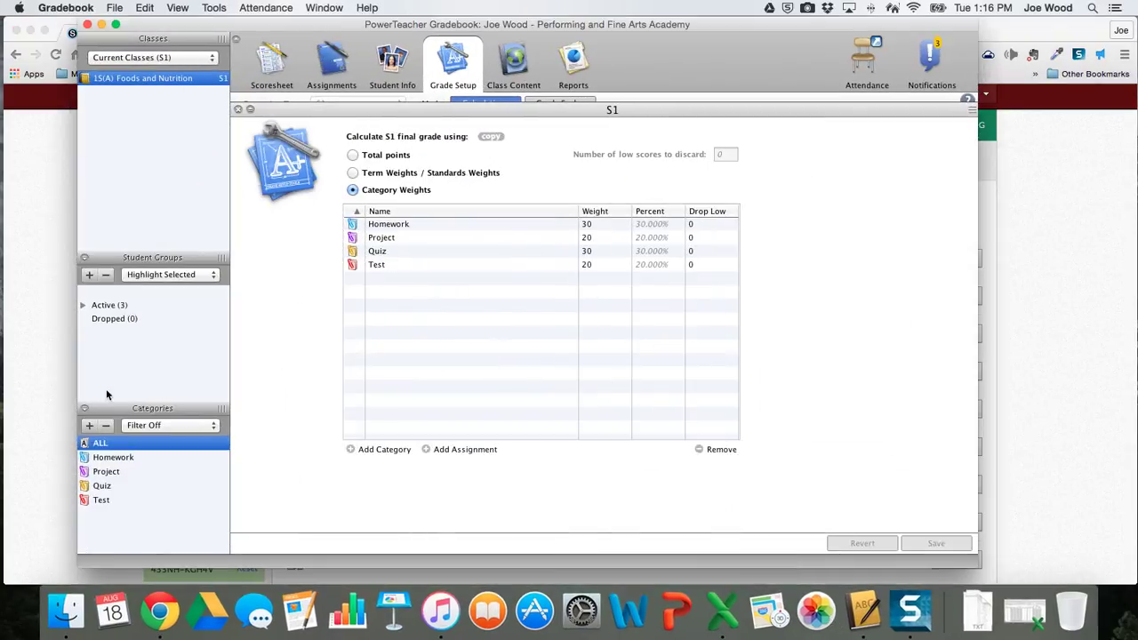
click(267, 59)
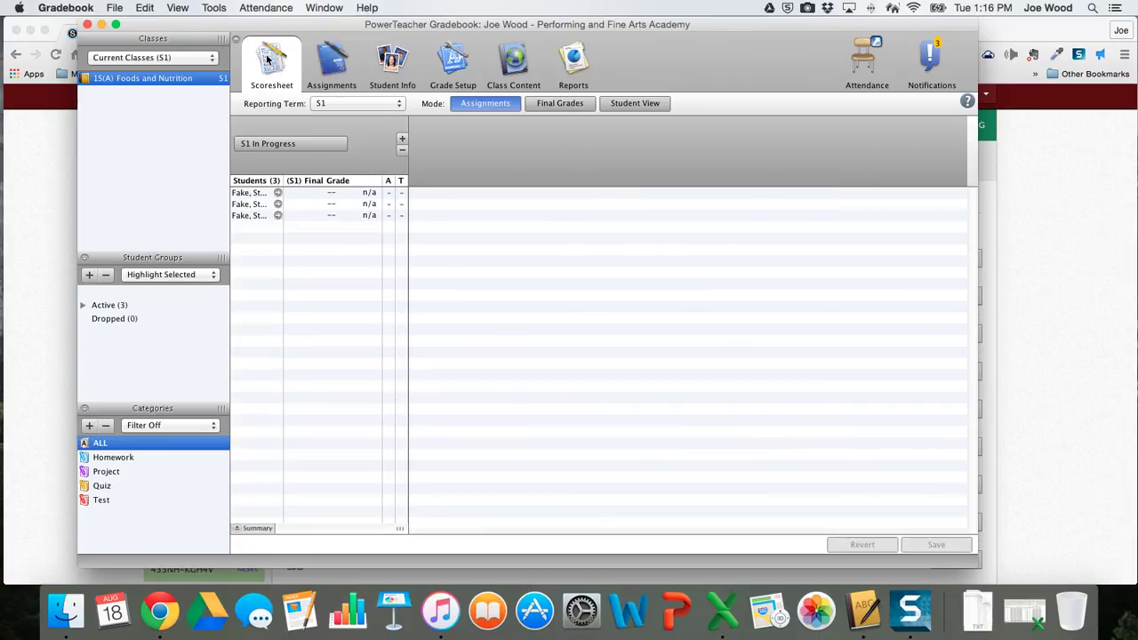
click(262, 194)
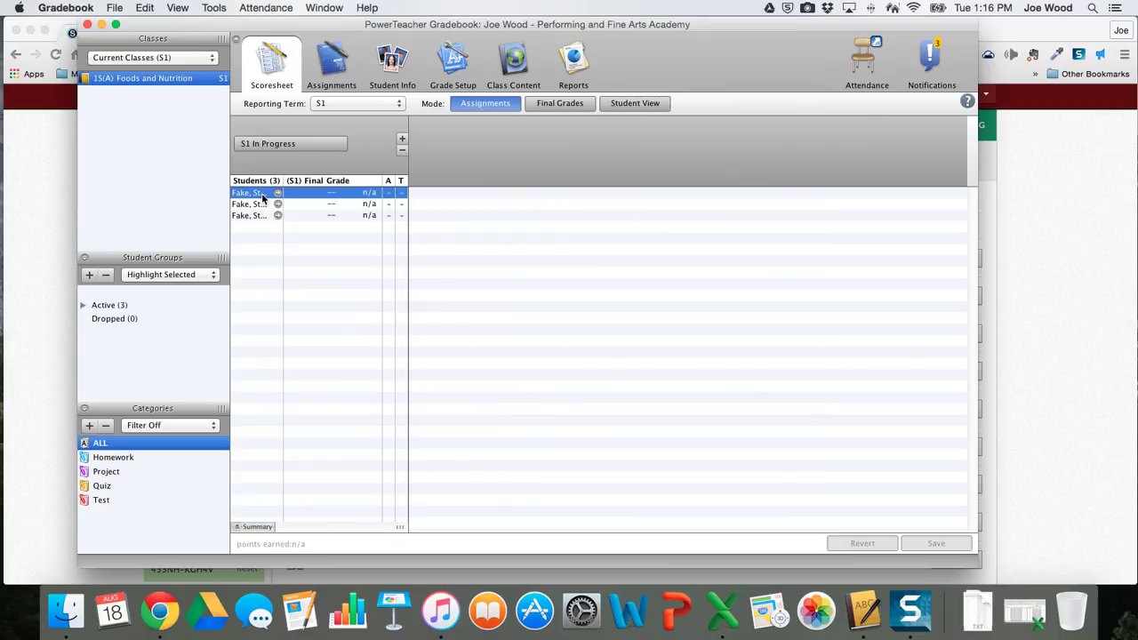
Step: Quit PowerTeacher Gradebook and relaunch the new version from the PowerTeacher start page in the browser
click(81, 9)
click(91, 142)
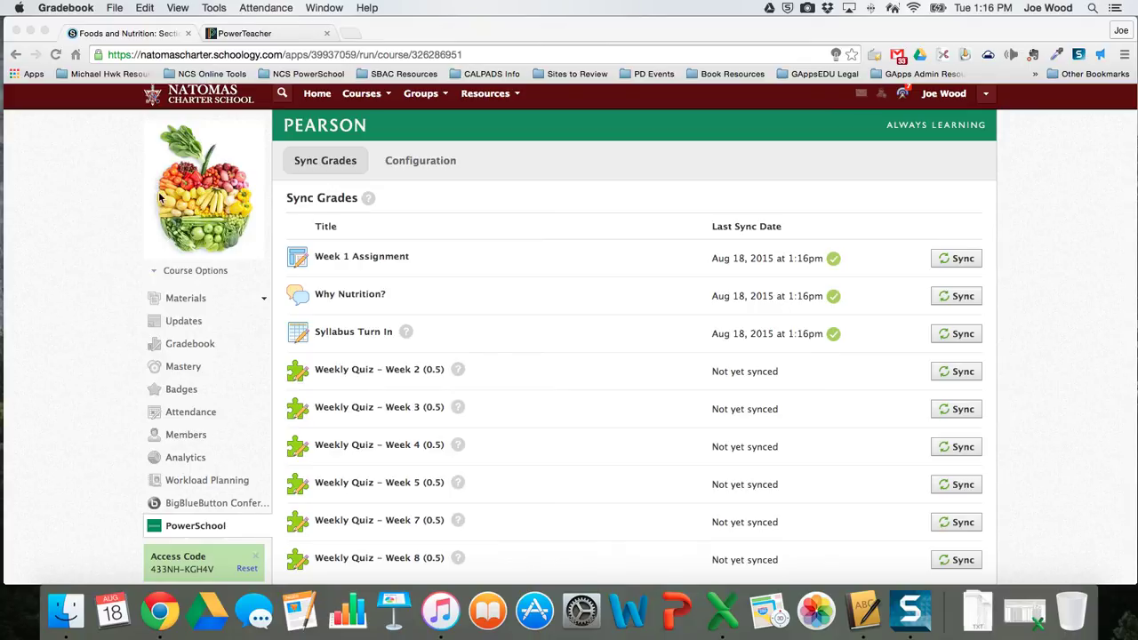
click(265, 33)
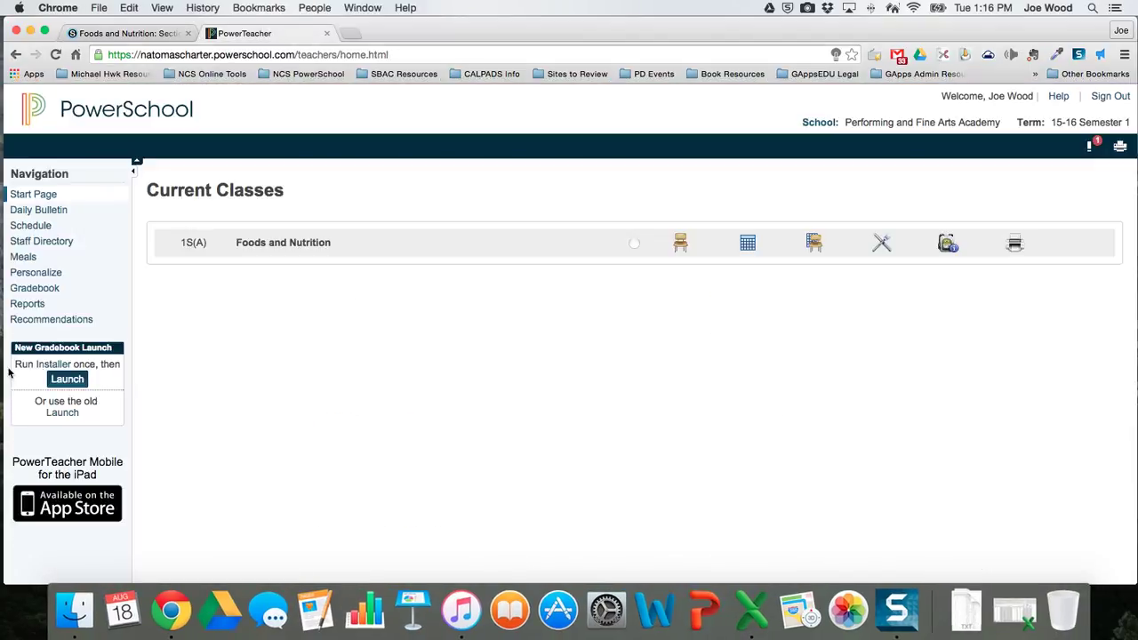
click(68, 380)
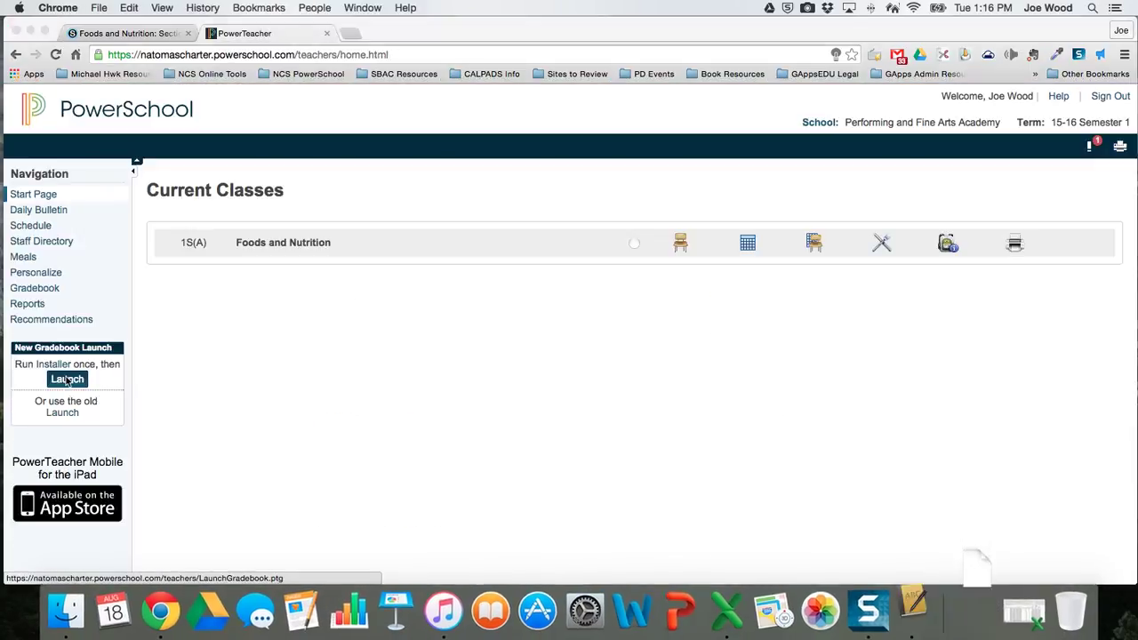